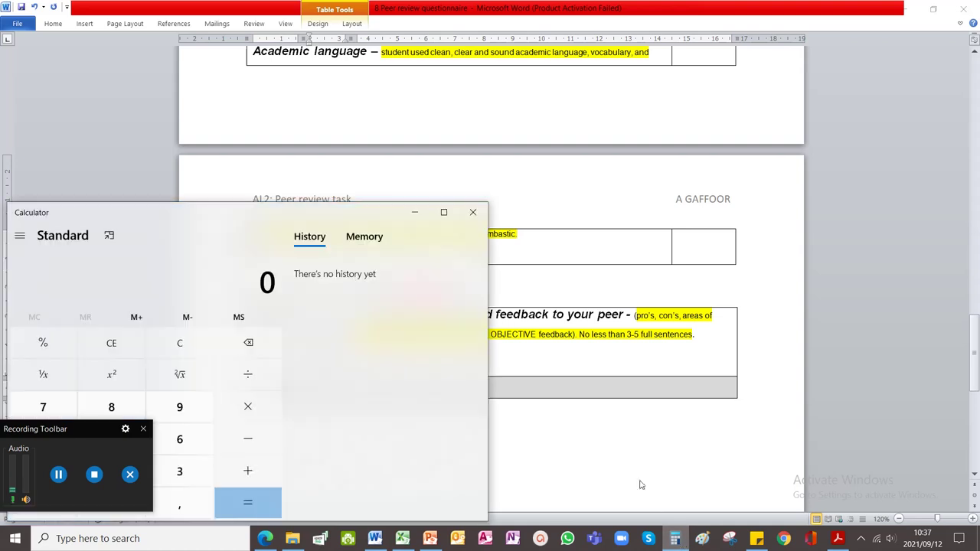
Step: Calculate 40 ÷ 0,5 in the calculator and enter 80% in the percentage cell of the final score table
left_click_drag(229, 217, 590, 73)
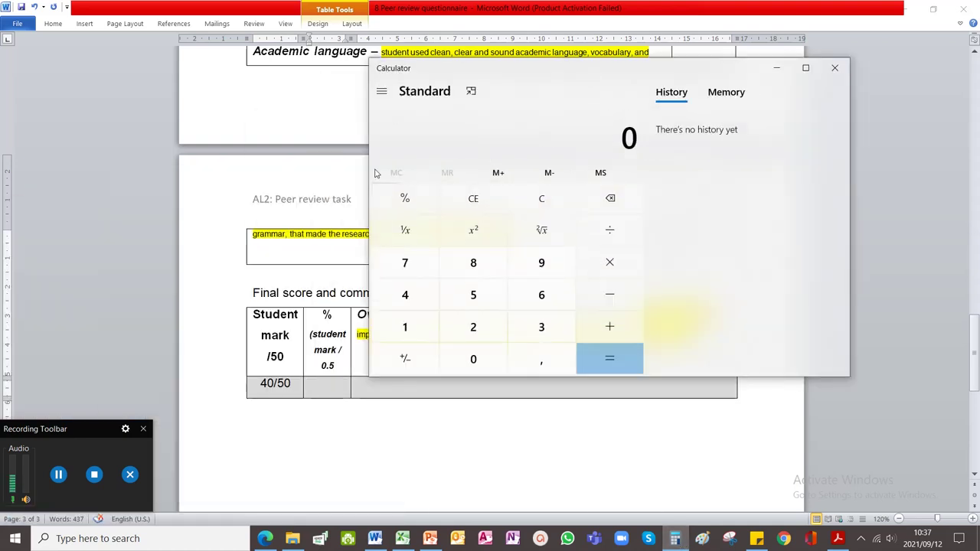
left_click_drag(364, 167, 551, 172)
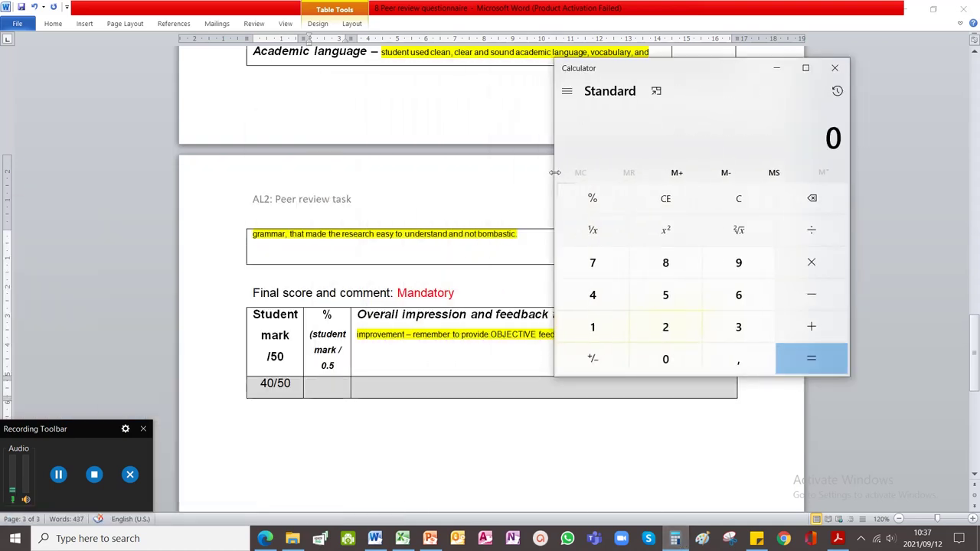
type("40 ÷ 0,5")
key("Return")
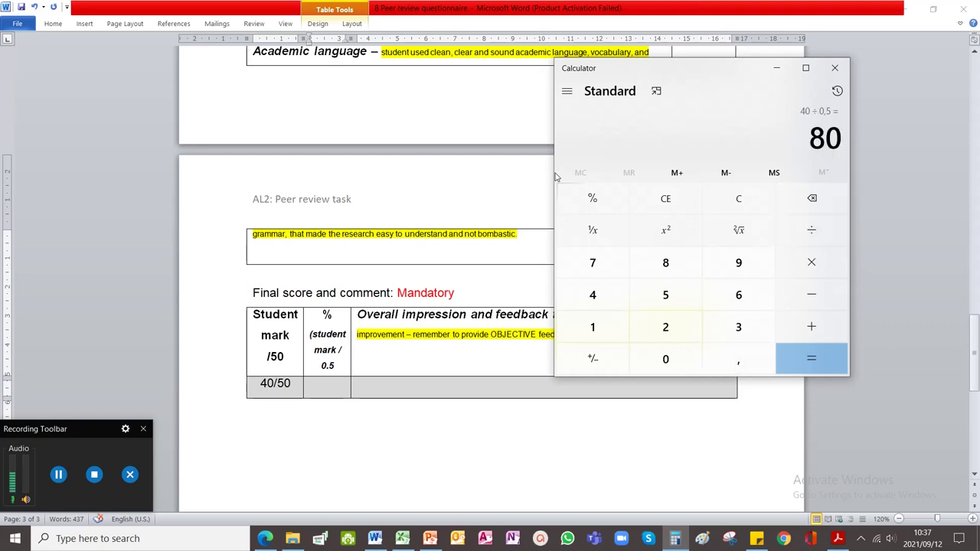
left_click(329, 390)
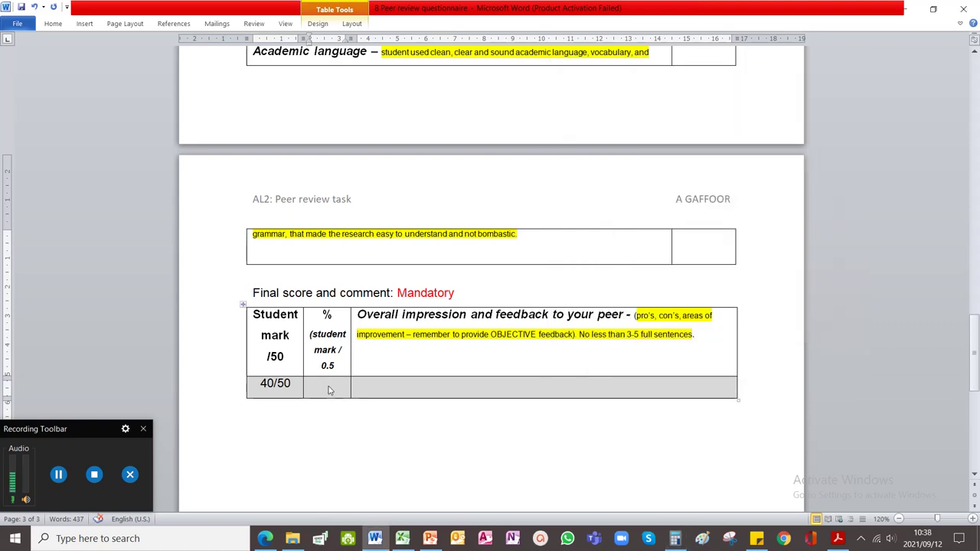
type("80%")
Step: Merge the overall impression and feedback cell with the empty cell below it in the final score table
left_click_drag(433, 368, 454, 385)
left_click(448, 379)
left_click(352, 23)
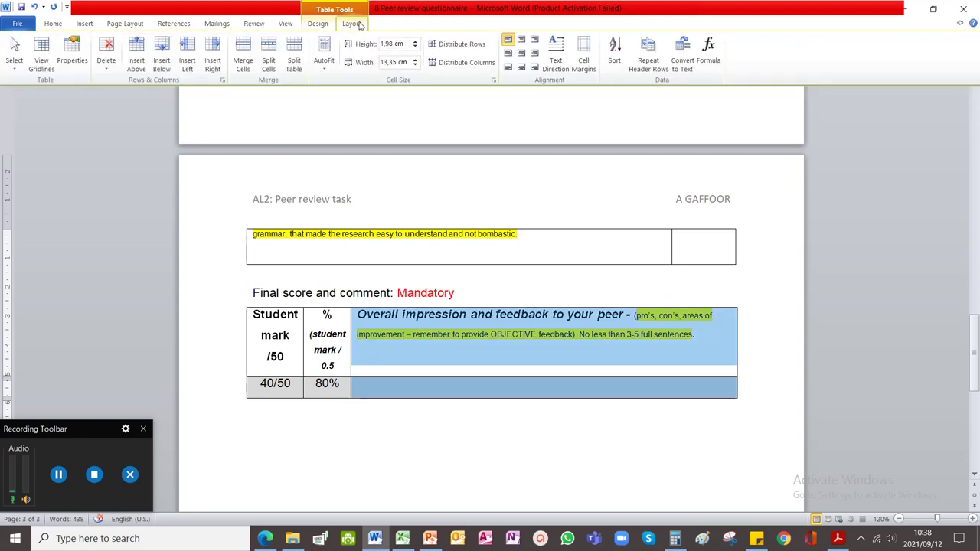
left_click(243, 61)
left_click(463, 365)
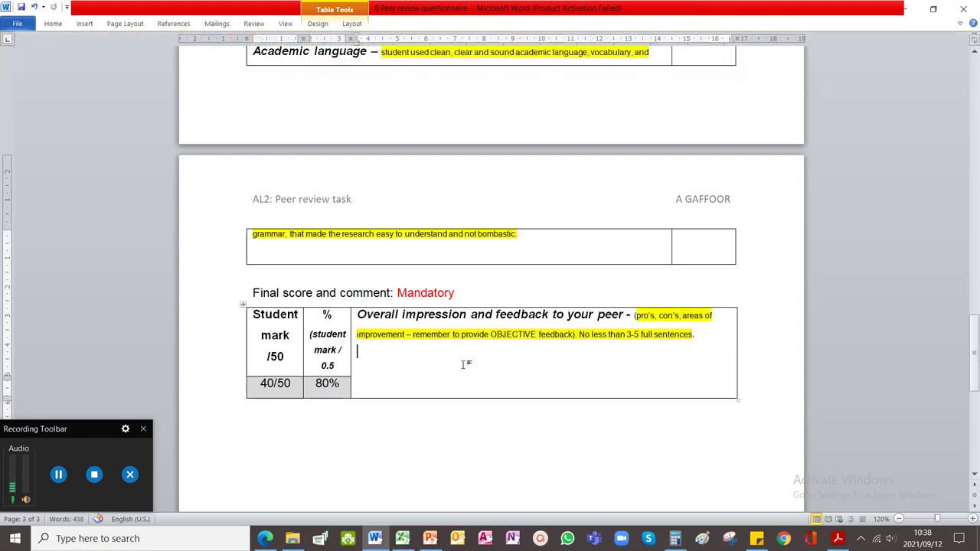
Step: Clear the student mark and percentage entries in the final score table and close the questionnaire document
left_click_drag(276, 377, 348, 494)
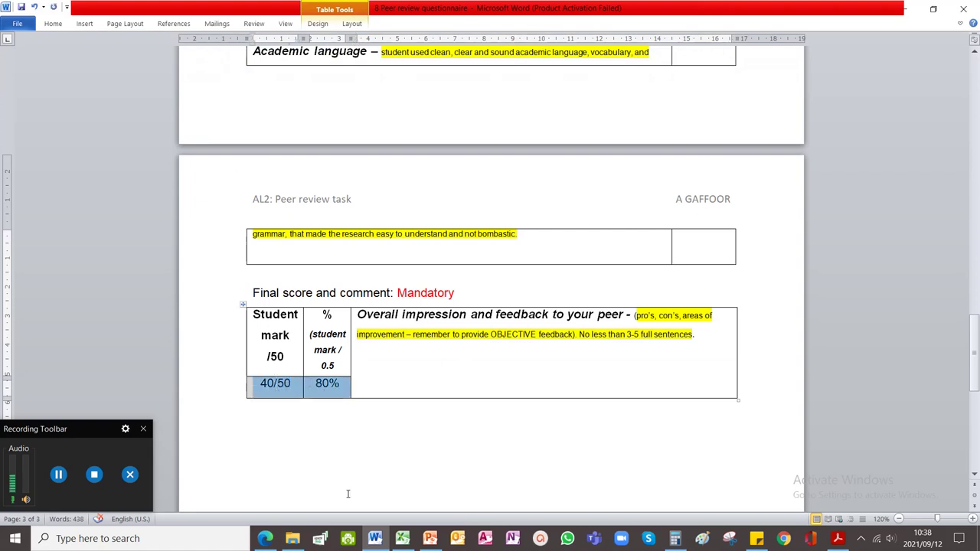
key("Delete")
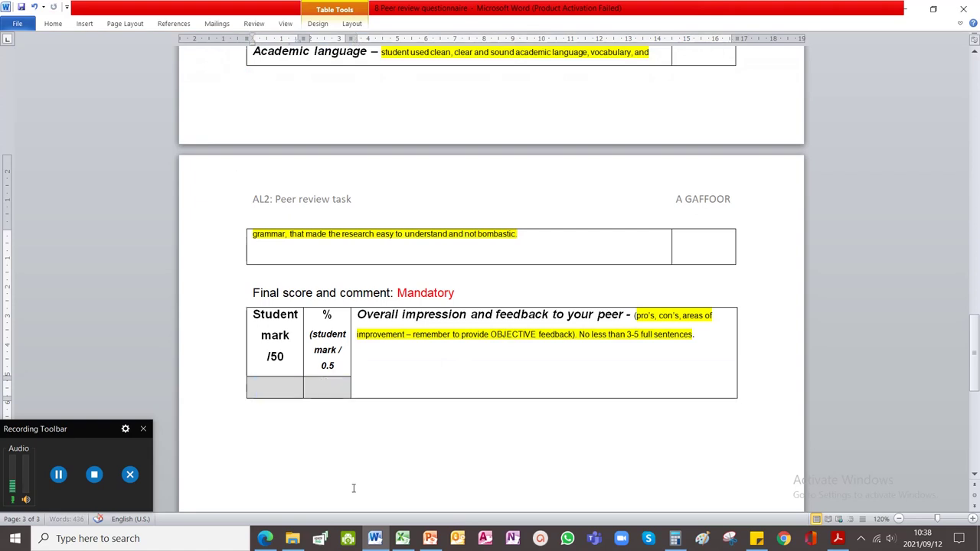
double_click(418, 294)
left_click(481, 373)
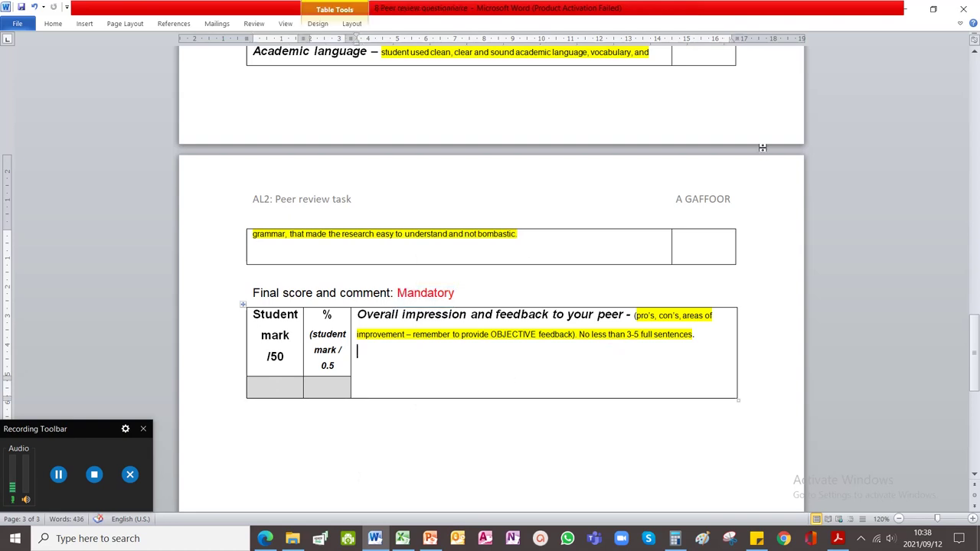
left_click(963, 10)
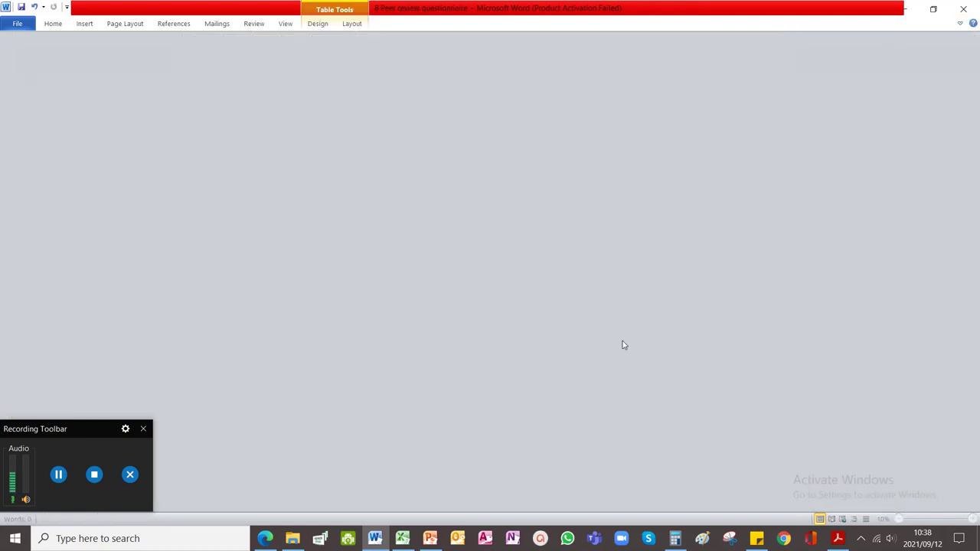
Step: Open the 8 Peer review questionnaire document from the Semester 2 lessons folder and follow its Google Form link
left_click(292, 538)
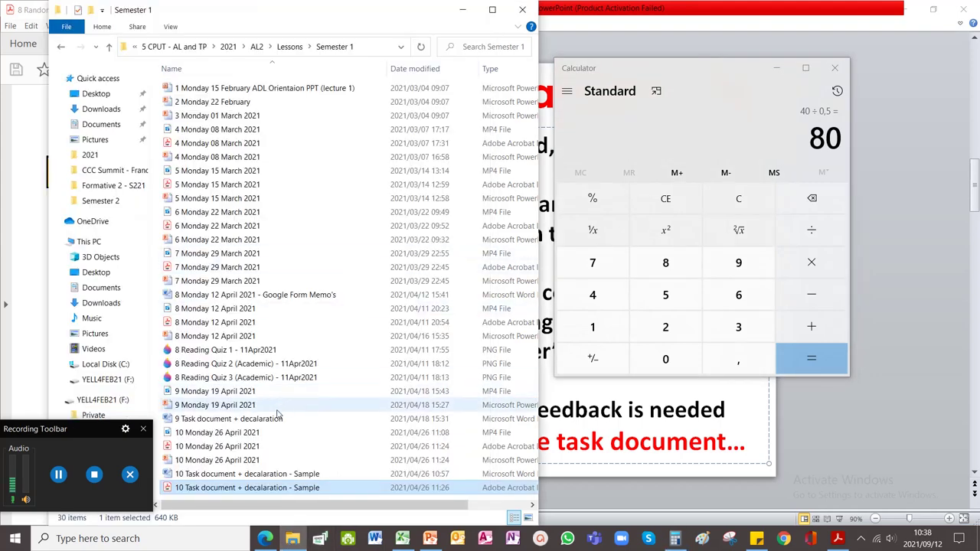
left_click(61, 47)
double_click(193, 102)
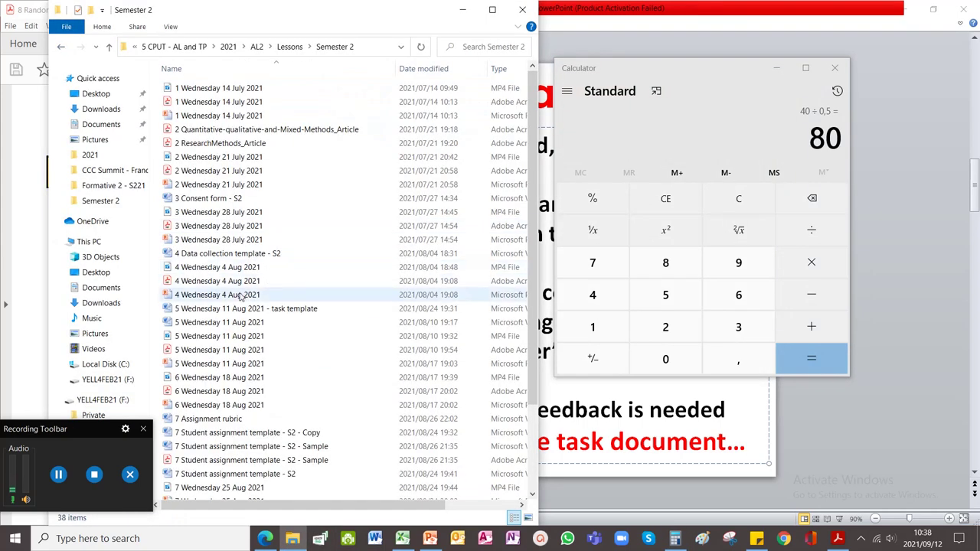
scroll(226, 459, "down", 3)
double_click(222, 410)
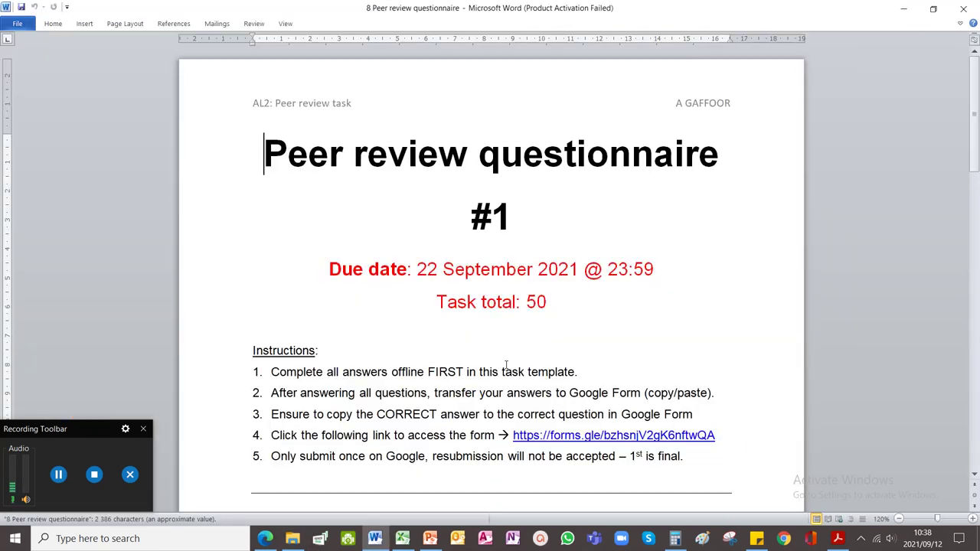
left_click(620, 389)
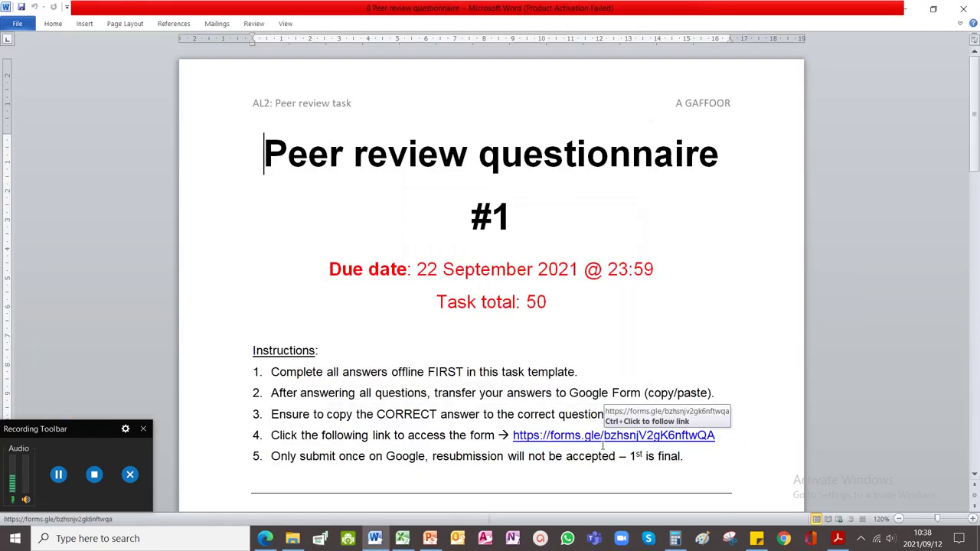
left_click(601, 435, "ctrl")
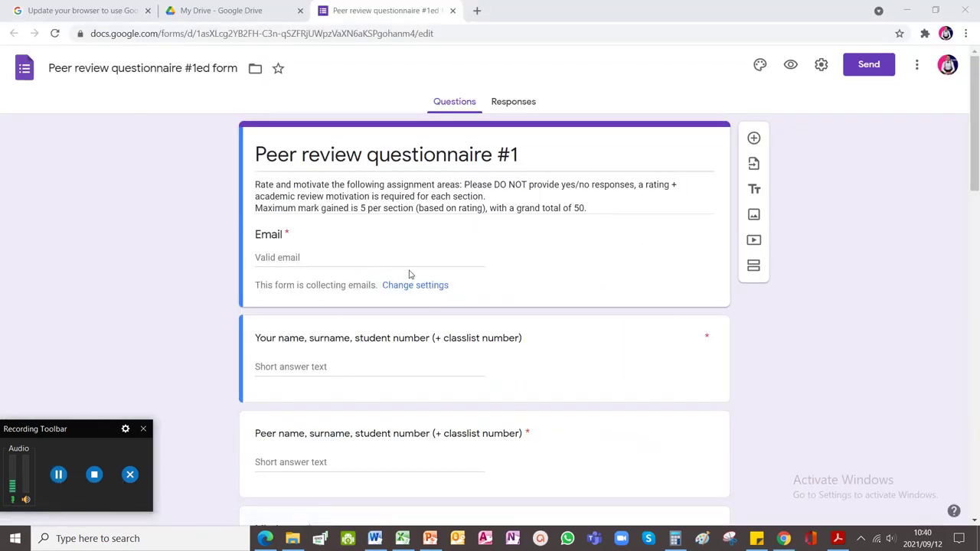
Step: Examine the form's introduction, email field, and the questions asking for the student's own and the peer's details
scroll(473, 262, "down", 1)
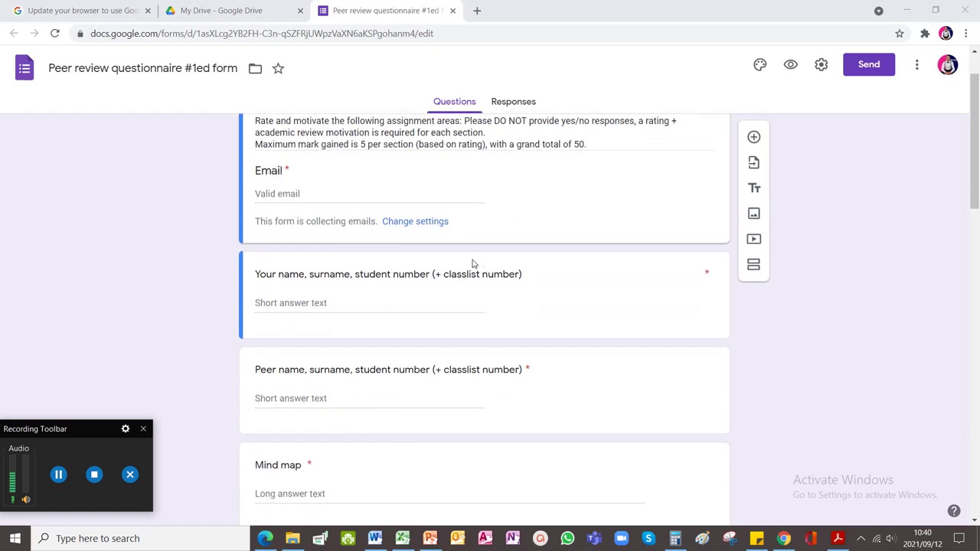
left_click(328, 314)
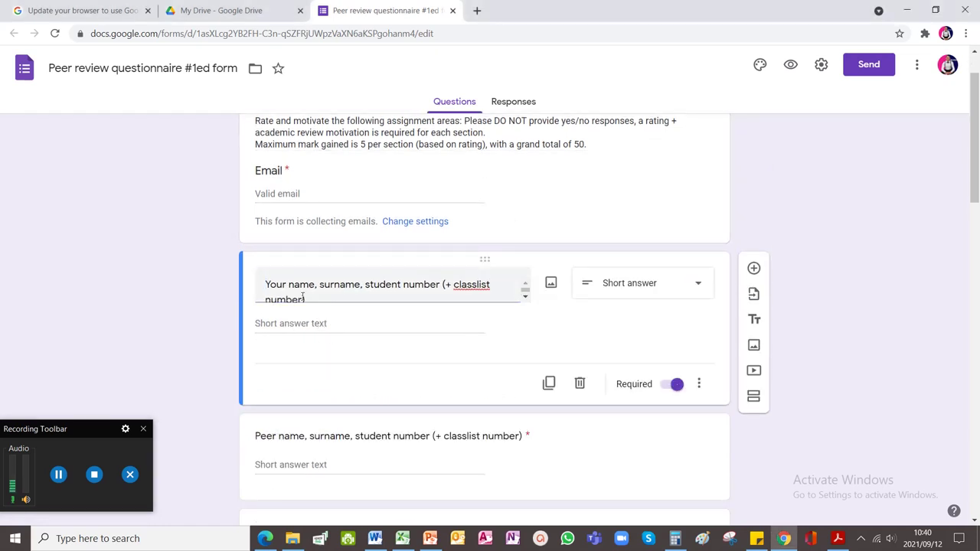
scroll(369, 308, "down", 2)
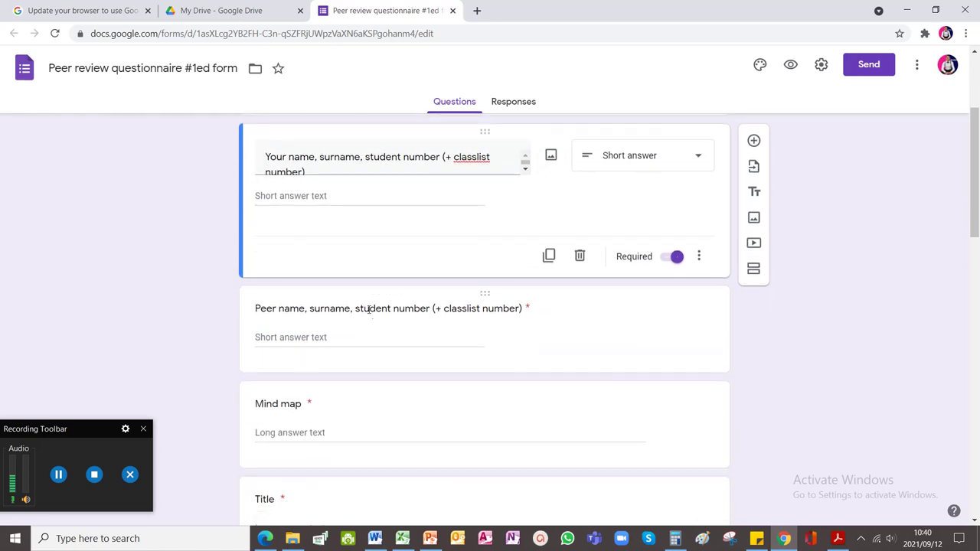
left_click(276, 314)
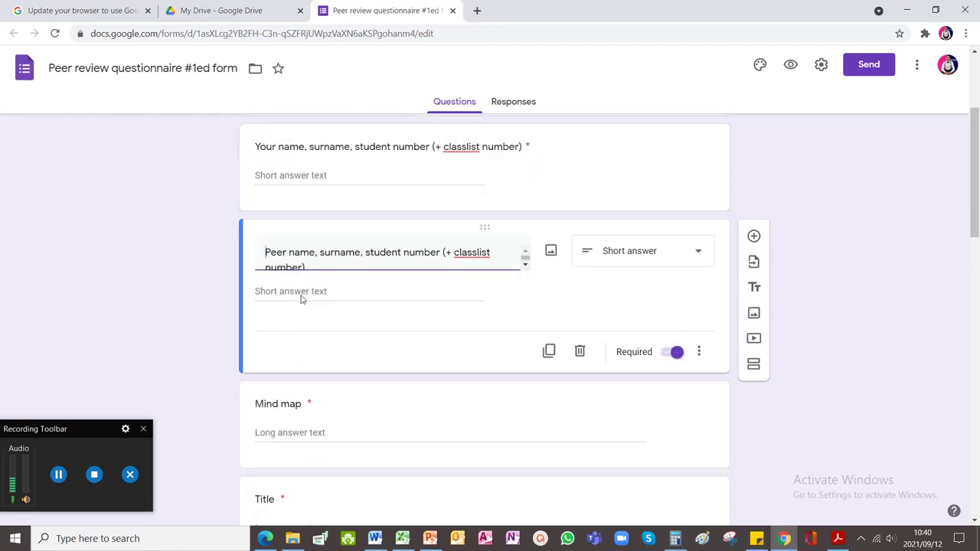
scroll(635, 296, "up", 3)
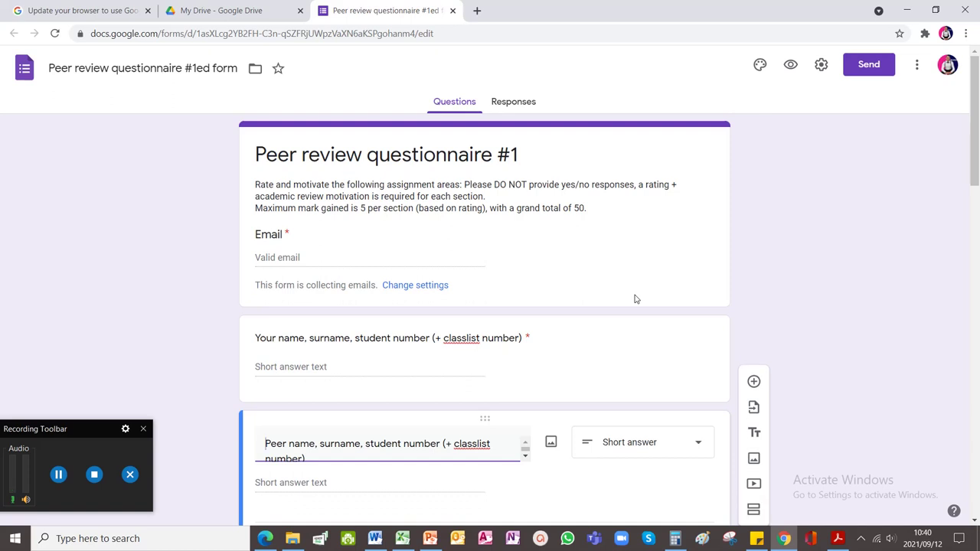
Step: Review the form's section questions from Mind map through to the student mark and overall feedback questions
scroll(634, 298, "down", 5)
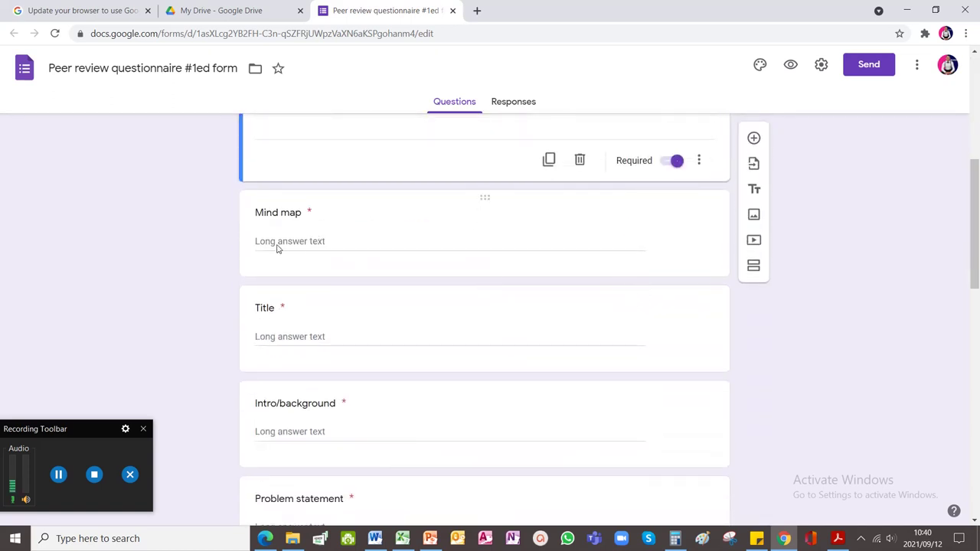
left_click(278, 248)
left_click(280, 337)
scroll(283, 275, "down", 2)
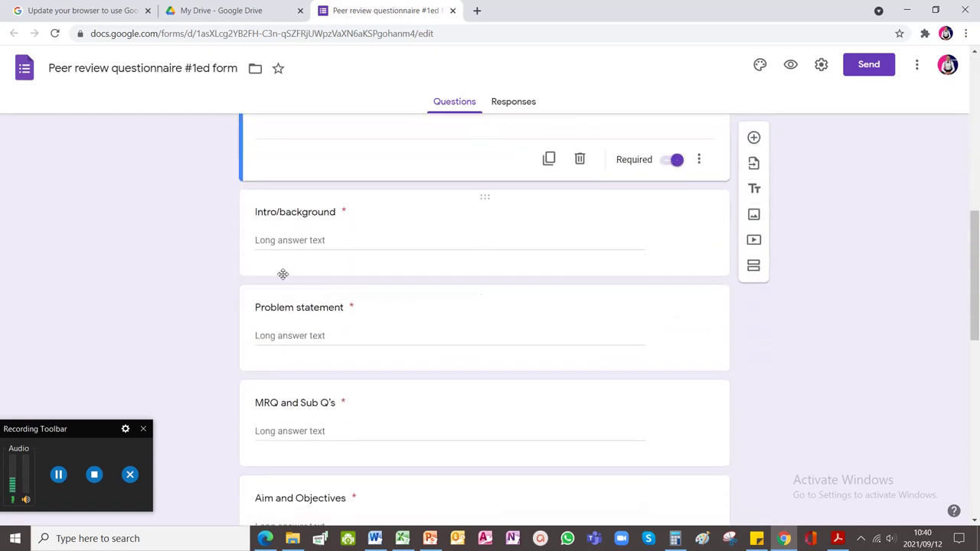
left_click(285, 242)
left_click(282, 334)
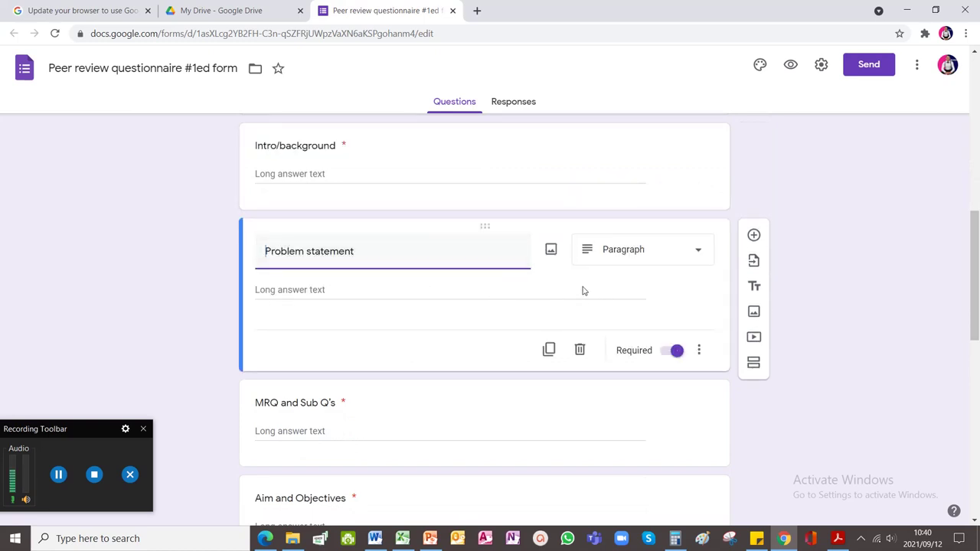
scroll(796, 295, "down", 9)
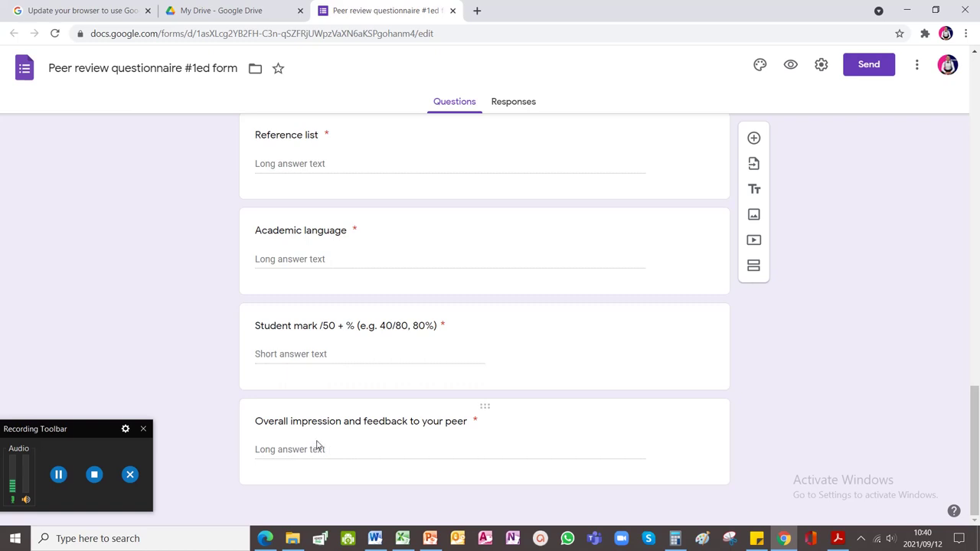
left_click(378, 326)
left_click(368, 317)
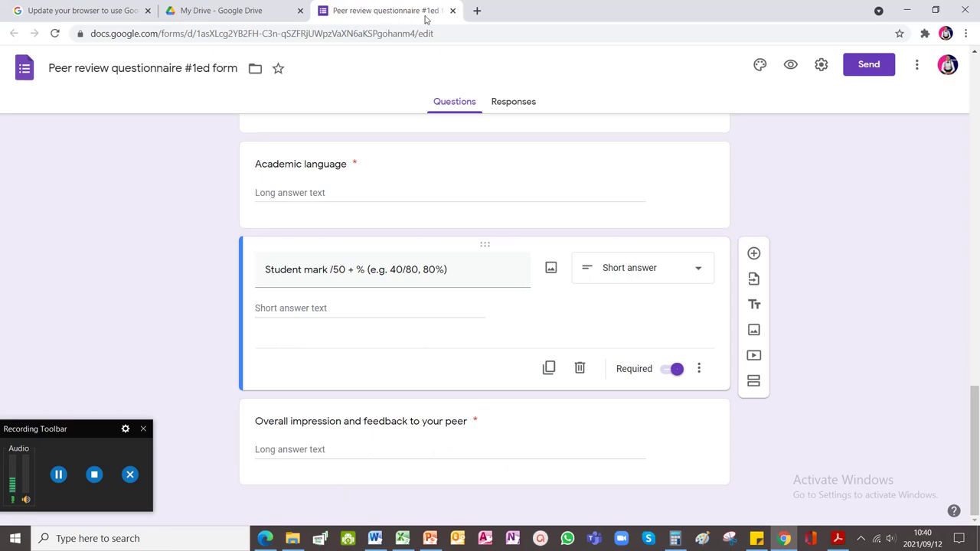
Step: Switch to the PowerPoint presentation and go through the partner assignment rules on the Random Partner Selector slide
key("alt+Tab")
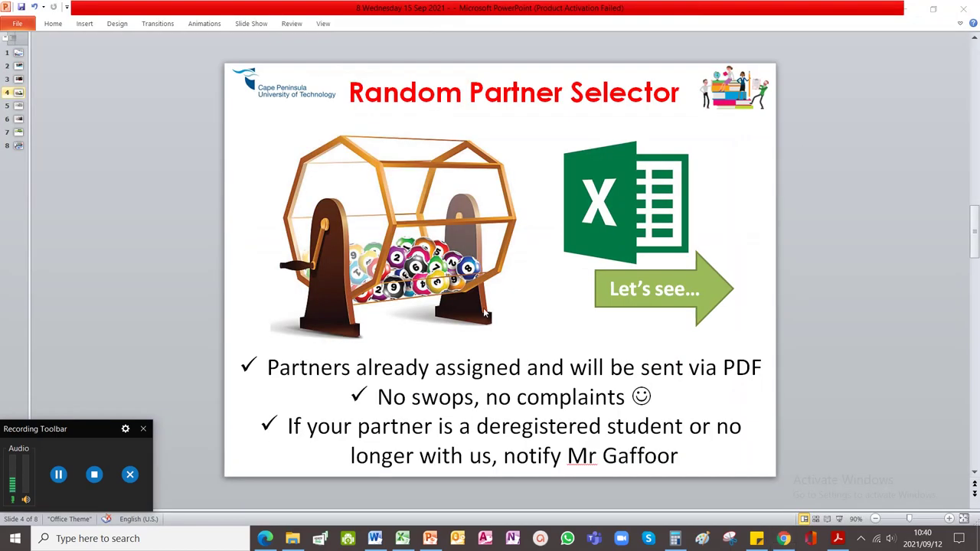
scroll(772, 293, "up", 1)
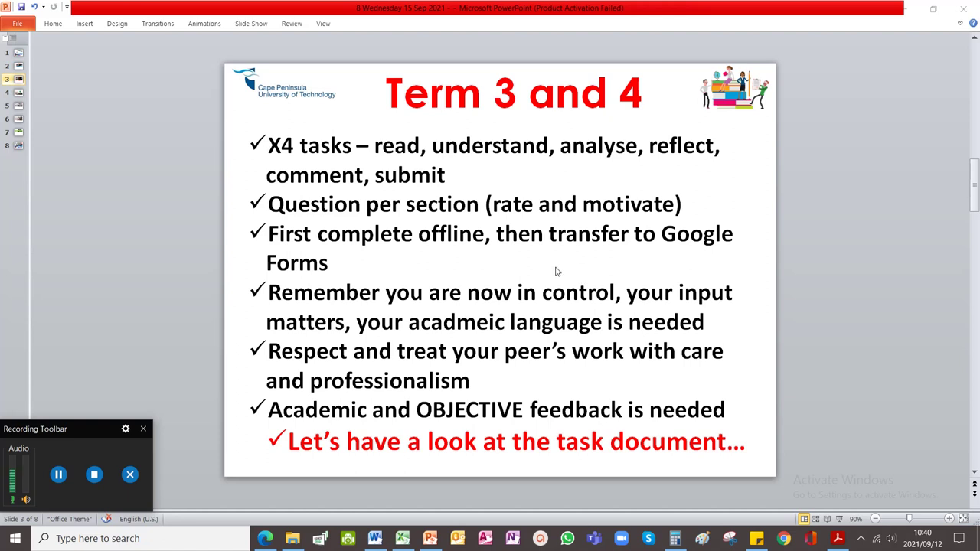
scroll(556, 271, "down", 1)
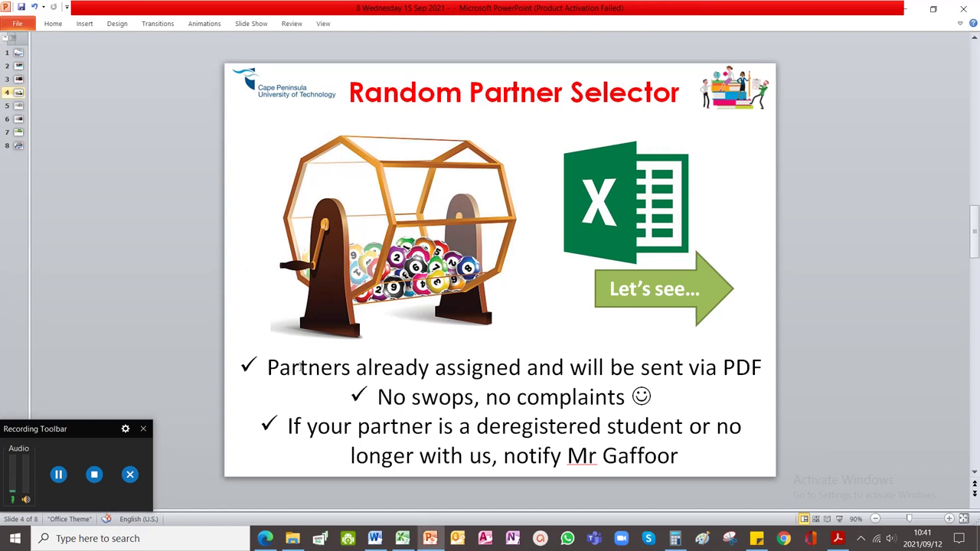
mouse_move(268, 369)
left_mouse_down()
mouse_move(764, 369)
mouse_move(686, 390)
mouse_move(758, 370)
left_mouse_up()
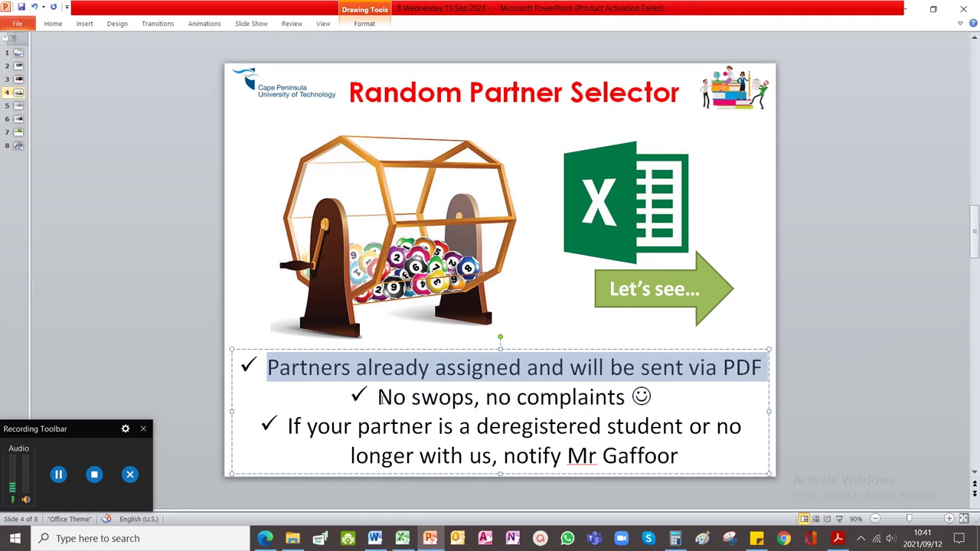
left_click_drag(380, 398, 526, 406)
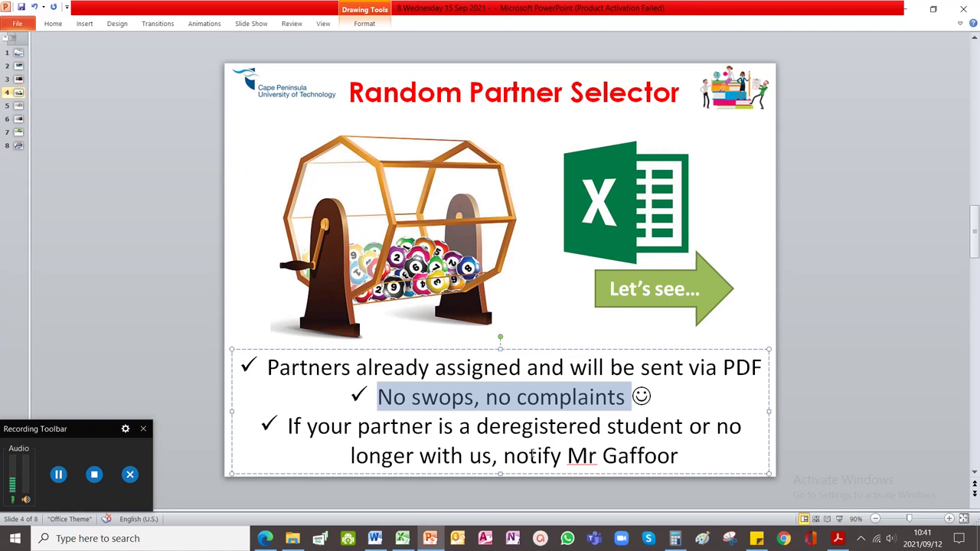
left_click(833, 423)
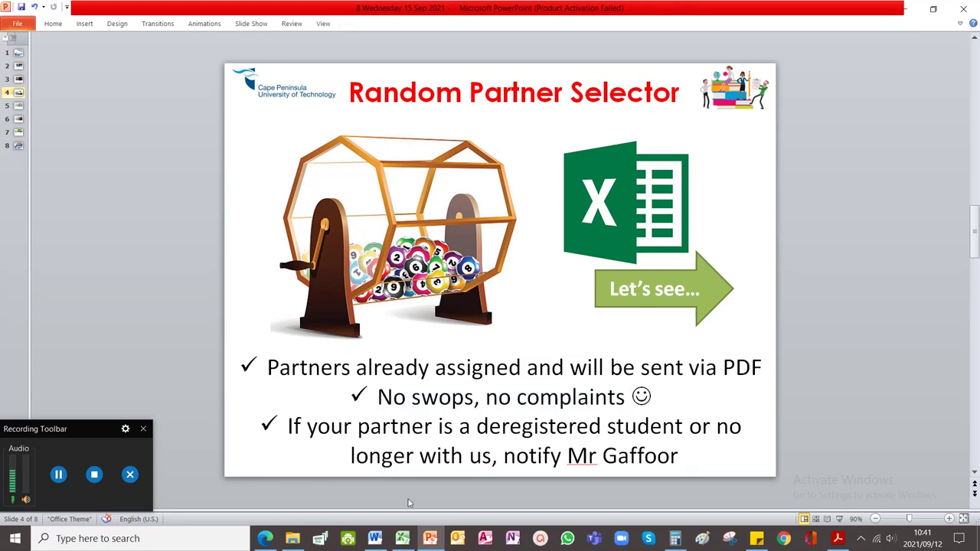
Step: Switch to the 8 Random Student Selector workbook in Excel and widen column C to separate the student numbers from the random partner column
left_click(403, 542)
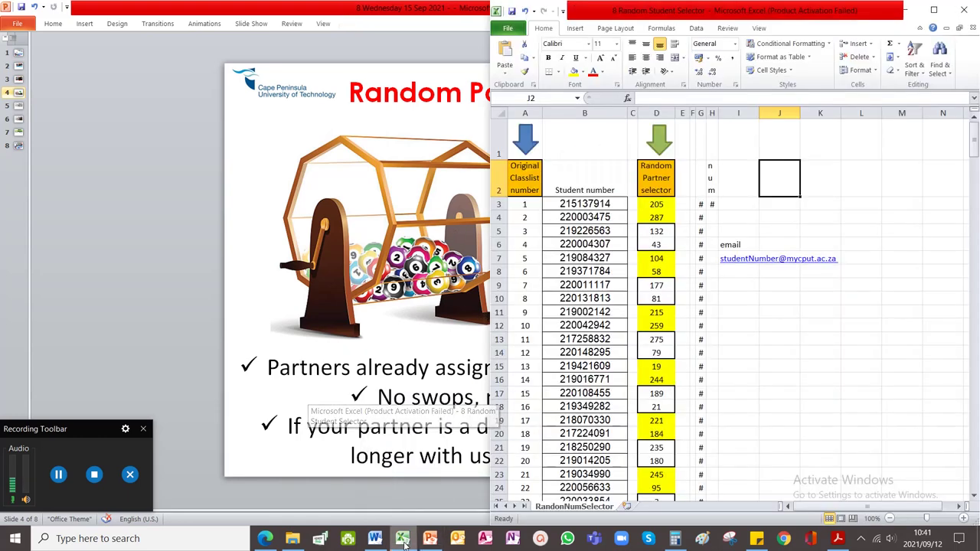
left_click(934, 11)
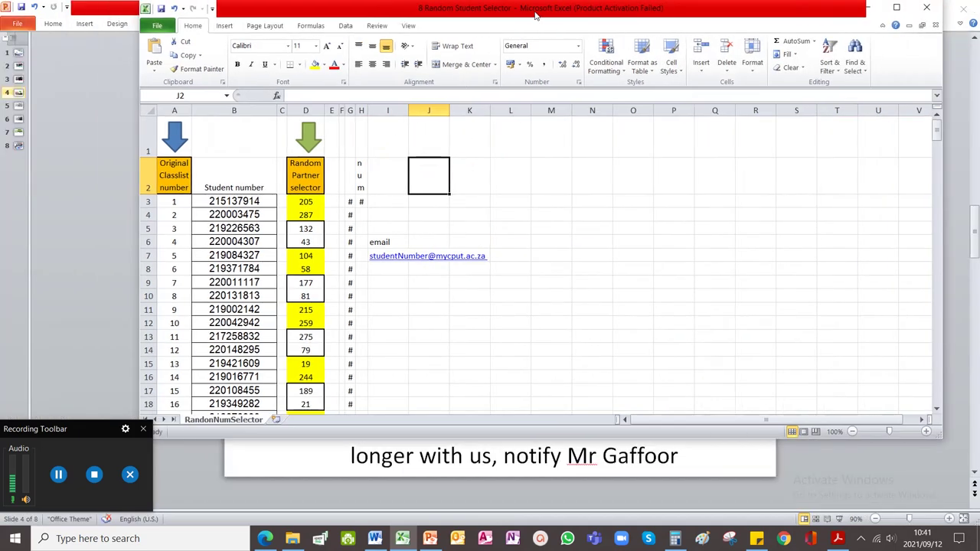
double_click(391, 14)
scroll(349, 279, "down", 3)
scroll(348, 278, "up", 3)
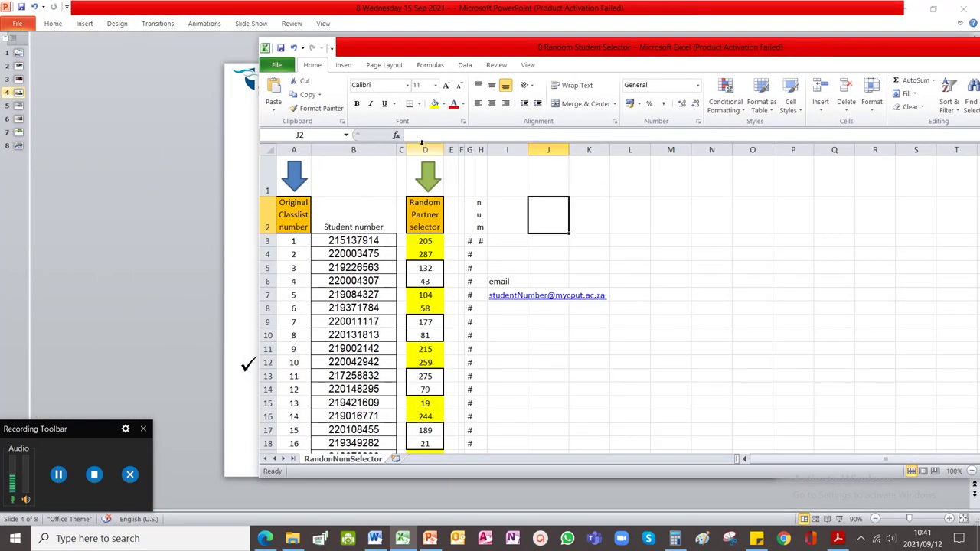
left_click_drag(405, 150, 945, 150)
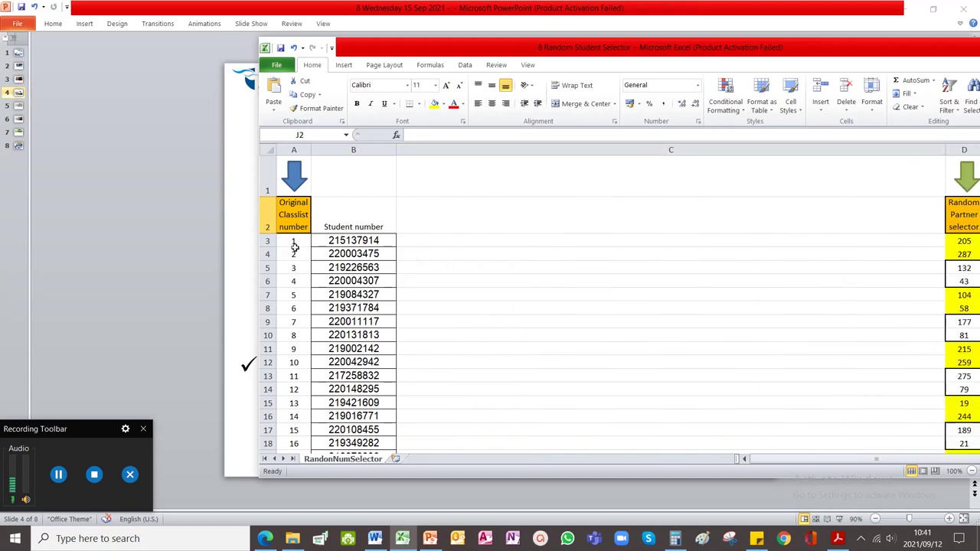
Step: Highlight the first classlist numbers, 1 to 7, in the Original Classlist number column
scroll(294, 247, "down", 1)
scroll(294, 247, "up", 1)
left_click_drag(294, 242, 293, 203)
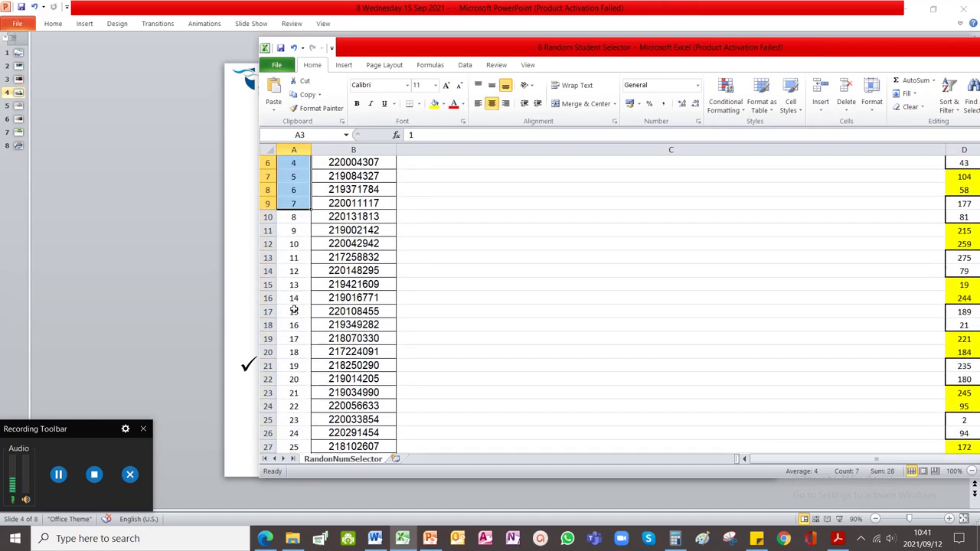
Step: Switch to the Peer review questionnaire in Word and highlight the student's own Classlist number field in the details table
left_click(375, 538)
scroll(410, 324, "down", 8)
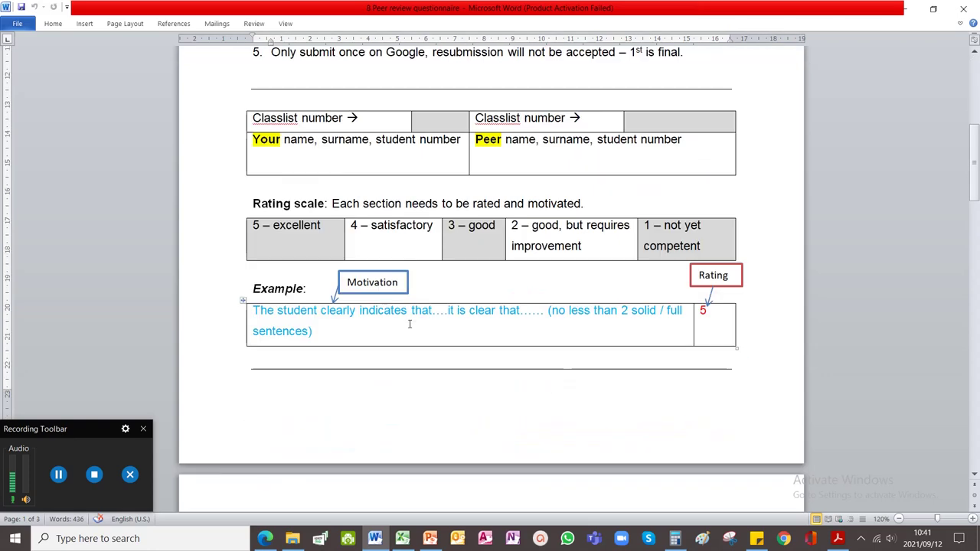
scroll(358, 291, "up", 4)
left_click_drag(277, 265, 357, 266)
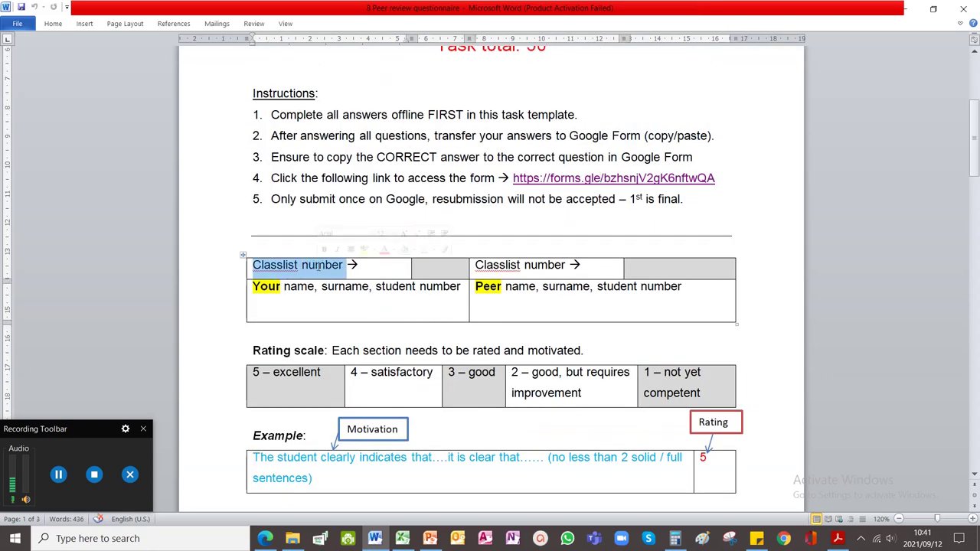
left_click(415, 266)
Step: Switch back to the Random Student Selector workbook in Excel and highlight the classlist numbers and the student numbers beside them
left_click(402, 538)
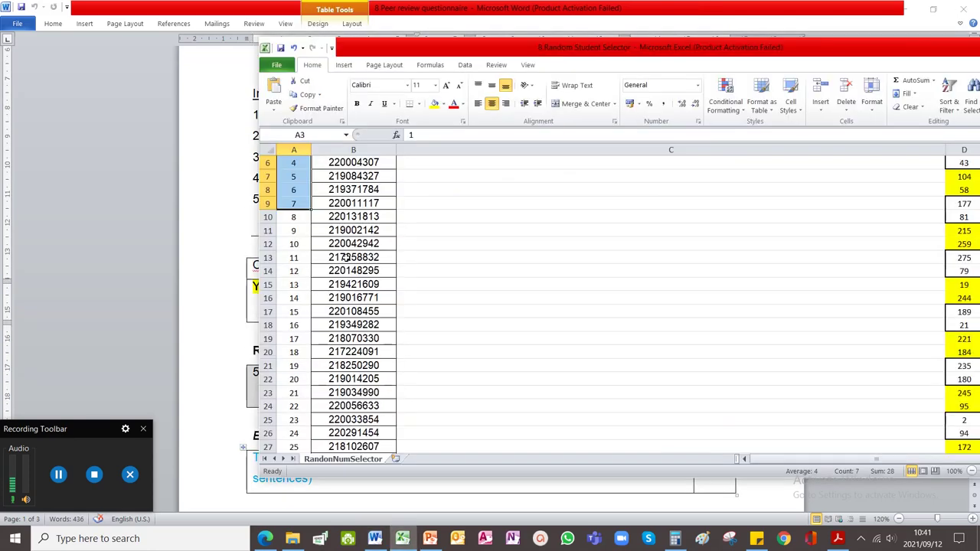
left_click_drag(293, 203, 294, 372)
scroll(342, 337, "up", 2)
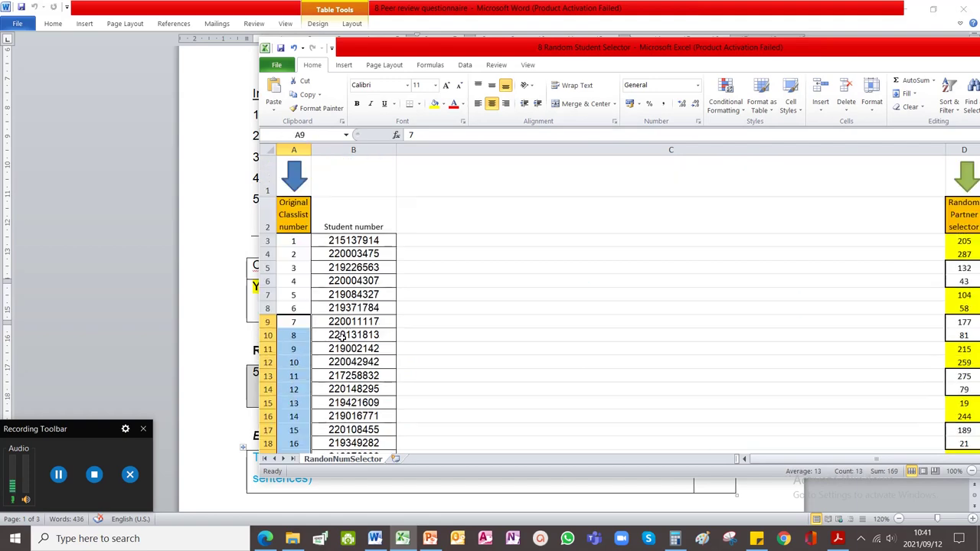
left_click_drag(347, 242, 350, 467)
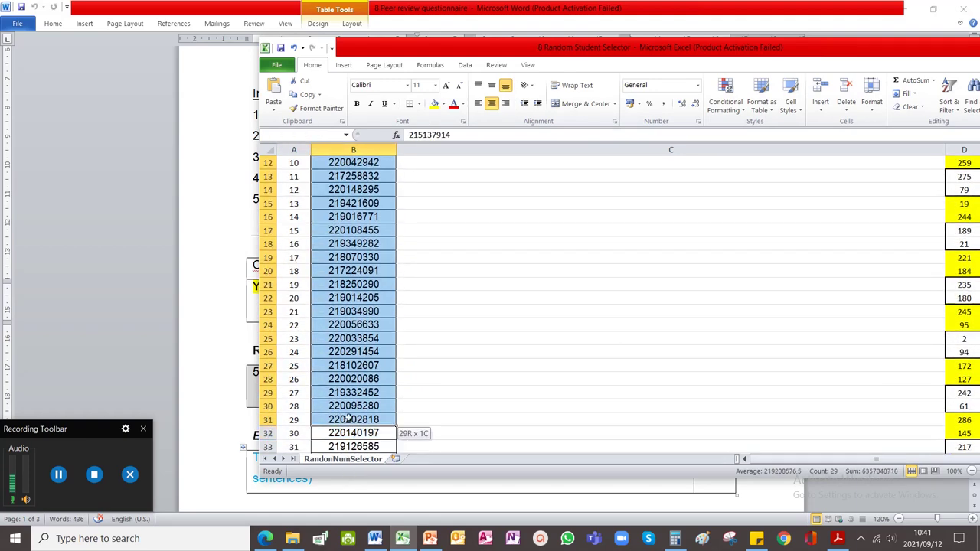
Step: Select the whole Original Classlist number column from 1 to 288 and return to the start of the list
left_click(301, 301)
scroll(301, 301, "up", 4)
left_click_drag(289, 240, 296, 411)
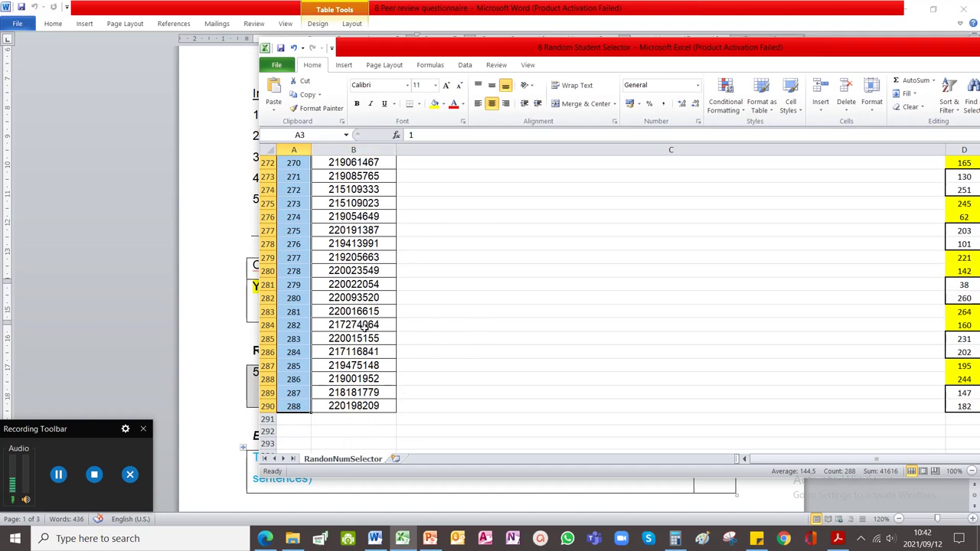
scroll(398, 264, "up", 20)
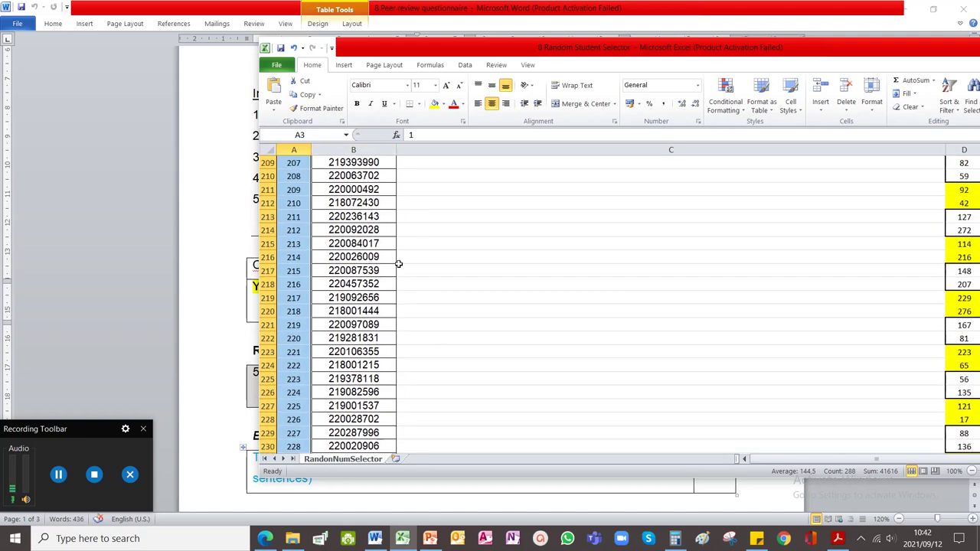
scroll(398, 265, "up", 20)
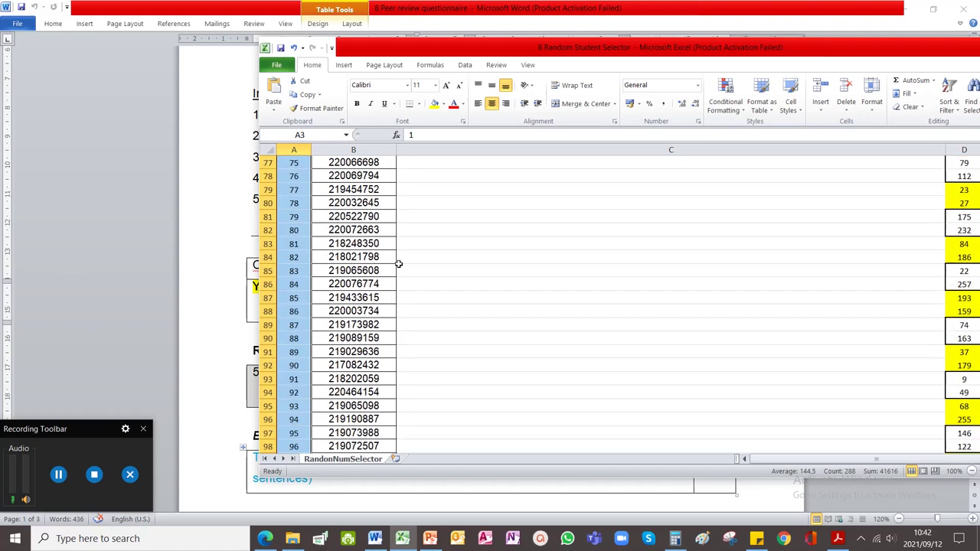
scroll(400, 265, "up", 2)
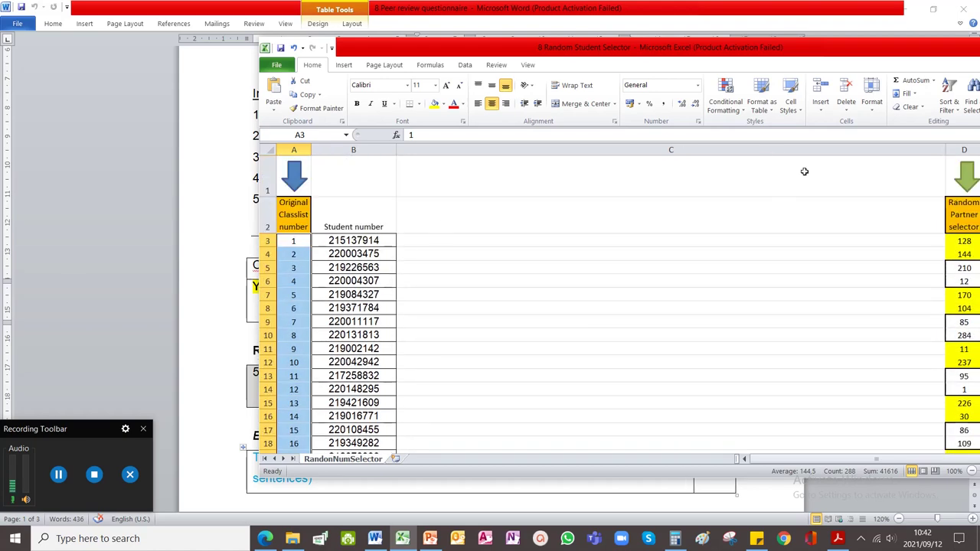
Step: Narrow column C so the Random Partner selector sits near the student numbers, and recalculate the random numbers once
left_click_drag(947, 144, 413, 172)
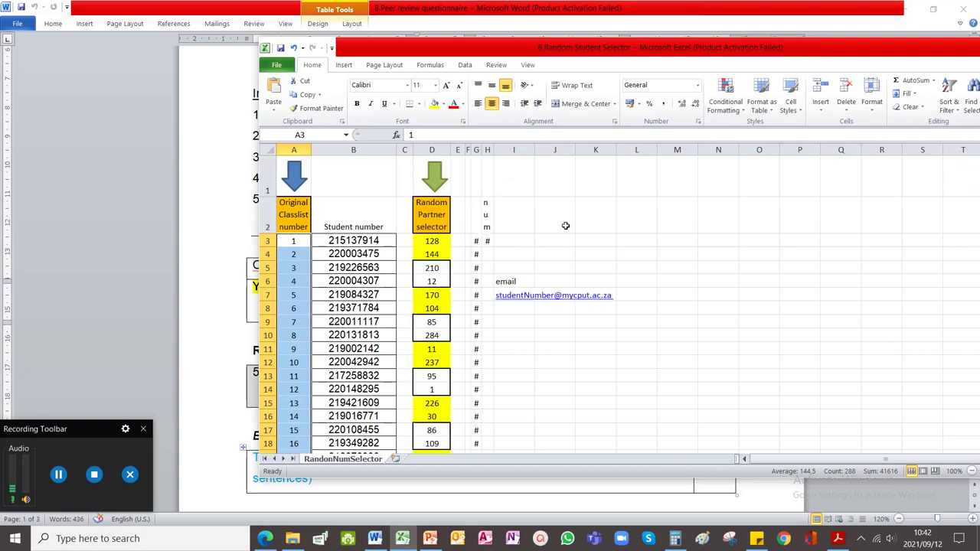
left_click(430, 65)
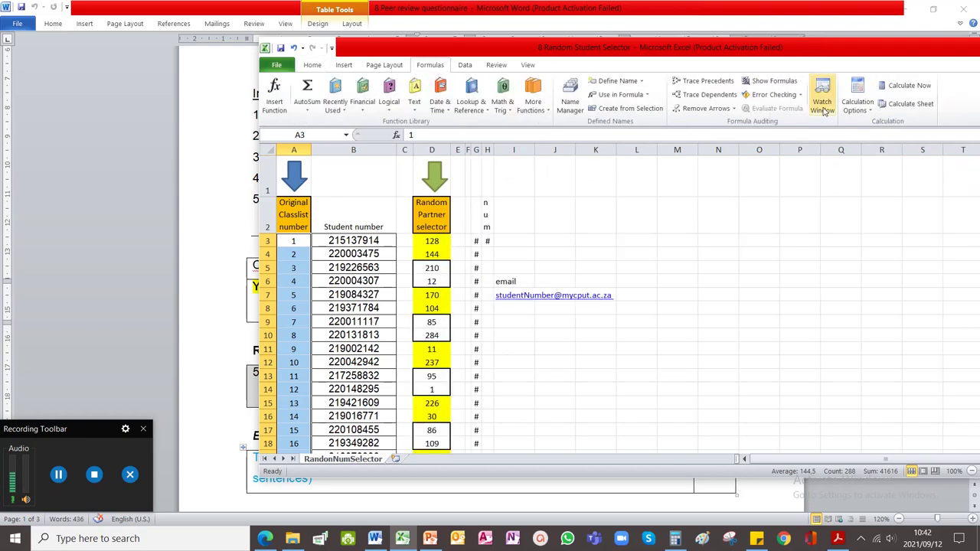
left_click(903, 86)
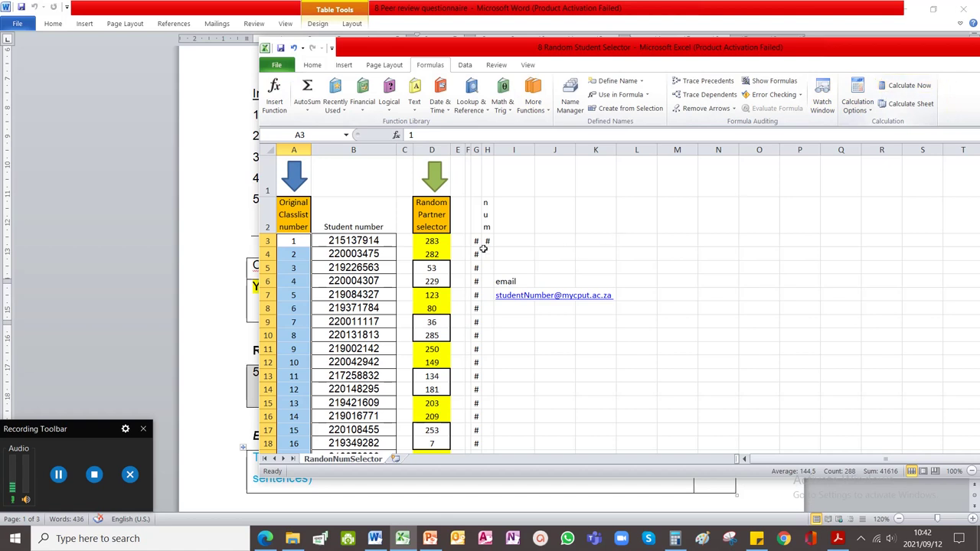
left_click_drag(432, 245, 425, 442)
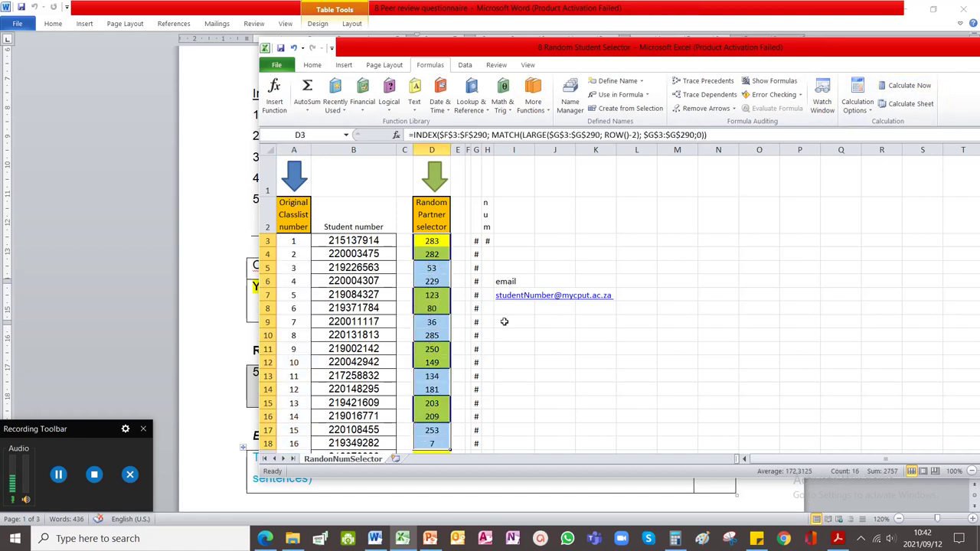
left_click(662, 260)
Step: Recalculate the workbook repeatedly to reshuffle the Random Partner selector numbers
left_click(911, 88)
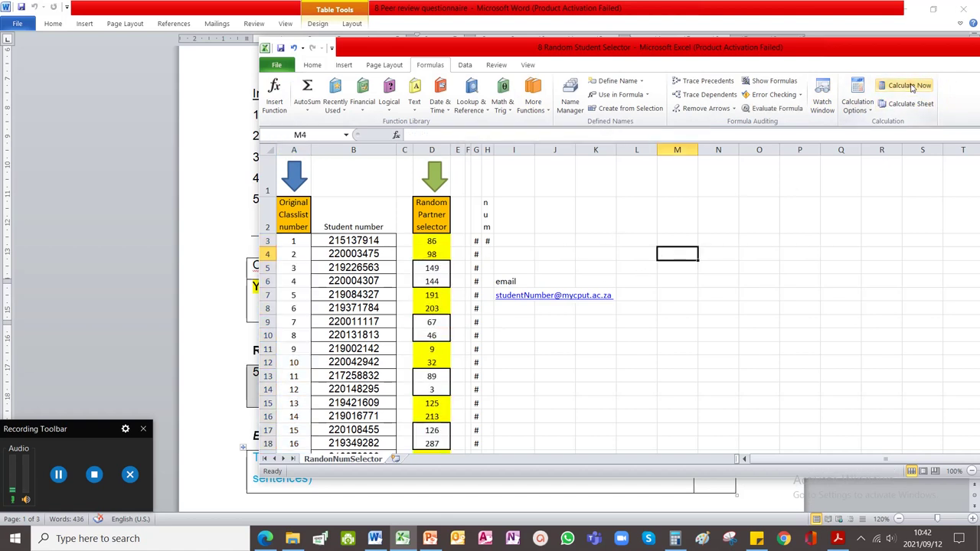
left_click(911, 88)
left_click(911, 88)
left_click(911, 88)
left_click(911, 88)
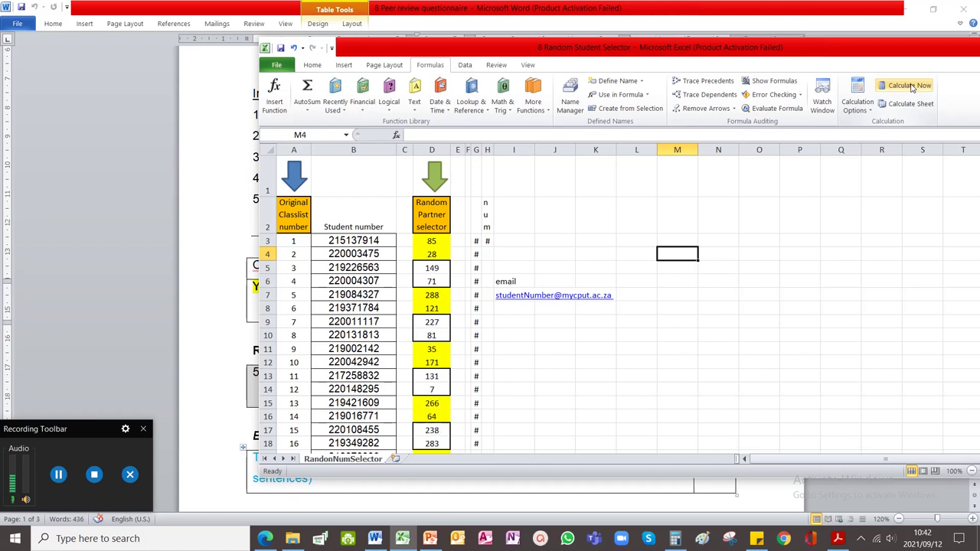
left_click(911, 88)
left_click(911, 88)
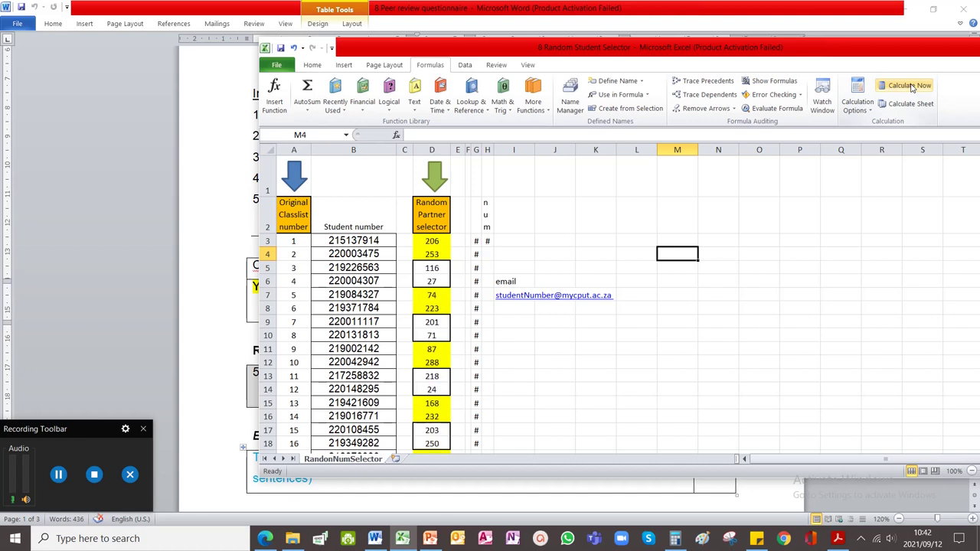
Step: Point out the first highlighted partner pair in cells D3 and D4 of the Random Partner selector column
left_click(438, 242)
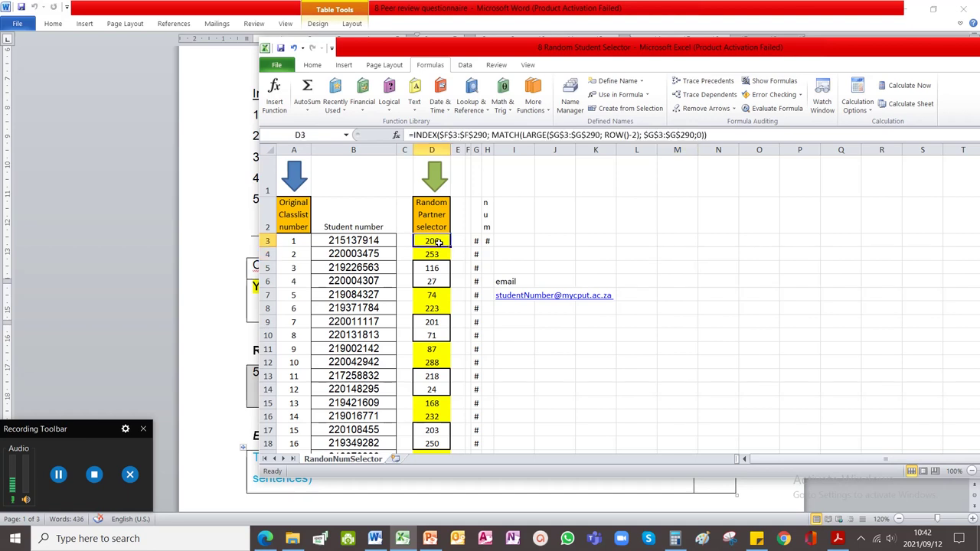
left_click(440, 254)
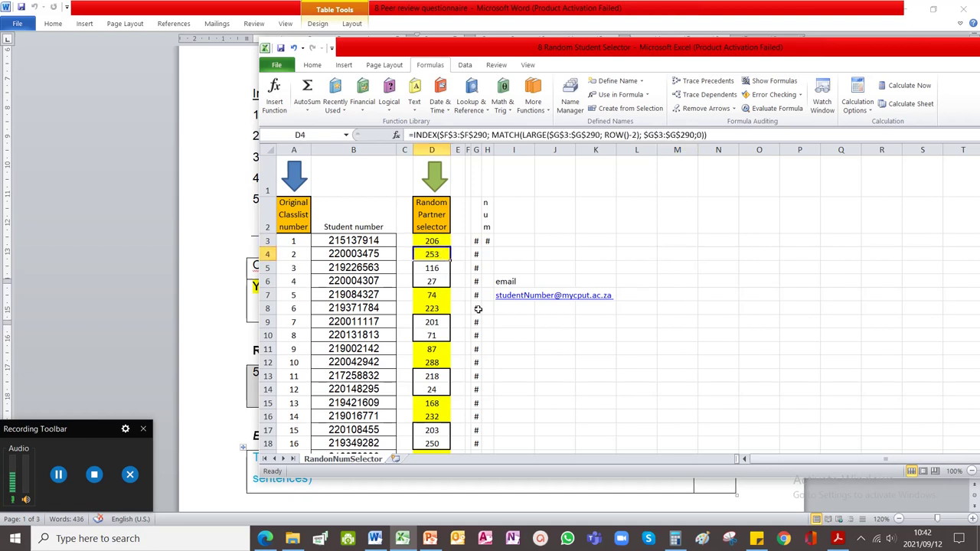
left_click(433, 242)
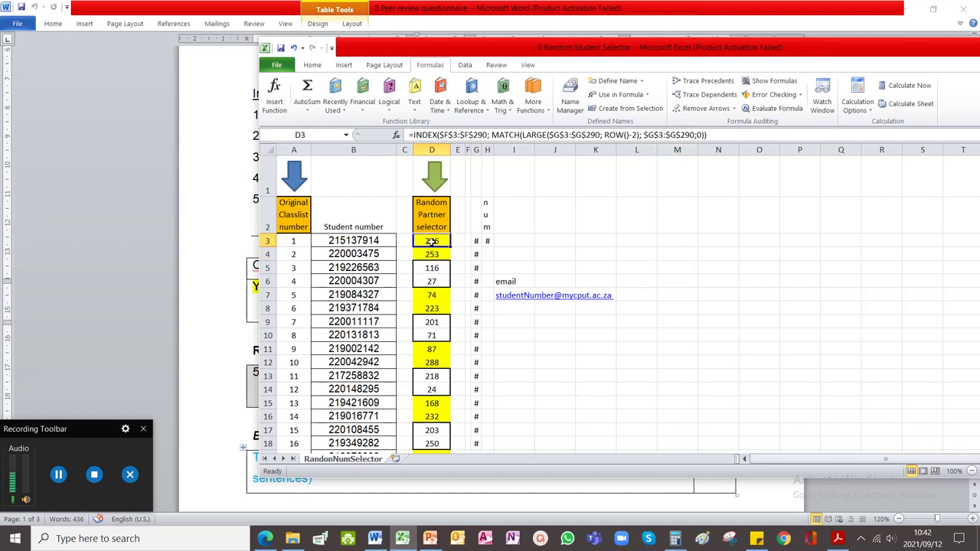
Step: Find classlist number 206 in column A and highlight it together with its student number
scroll(289, 351, "down", 20)
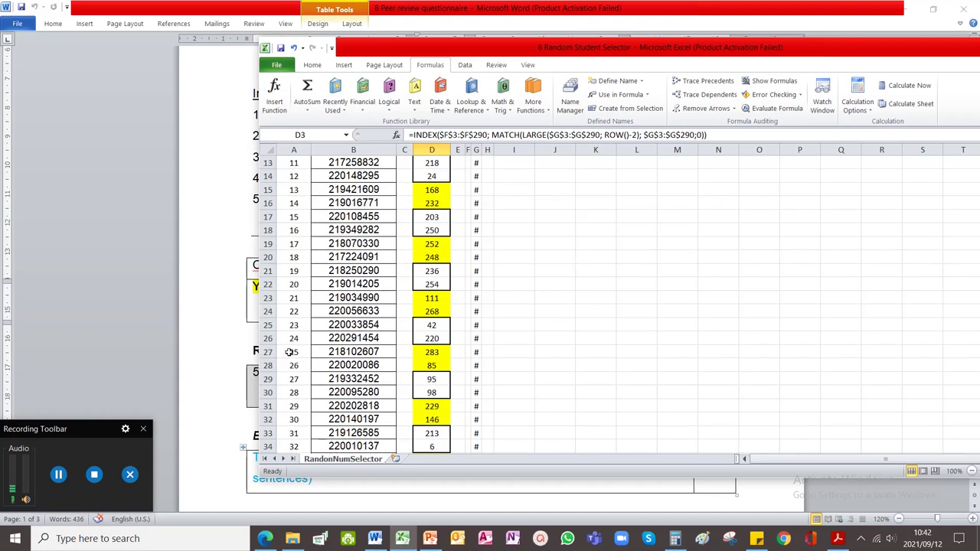
scroll(289, 352, "down", 20)
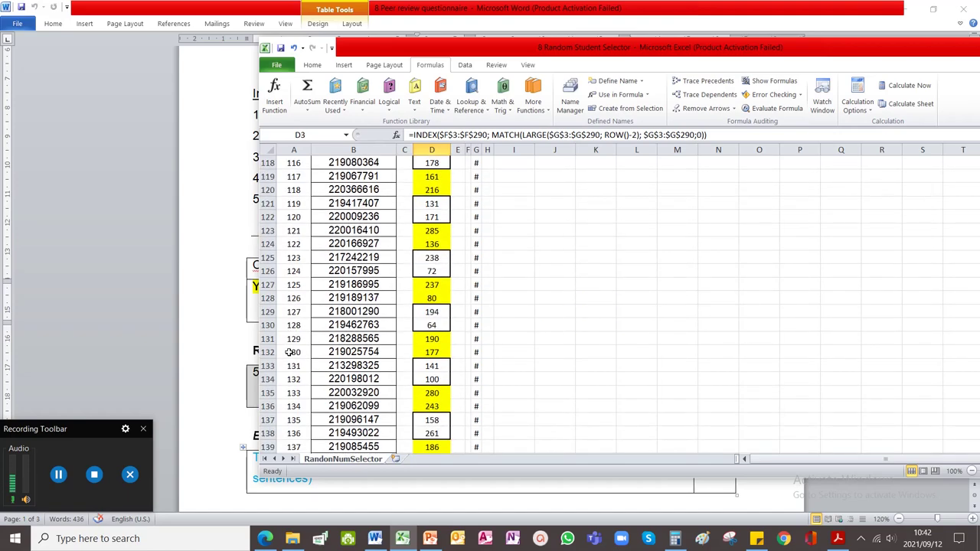
scroll(289, 351, "down", 14)
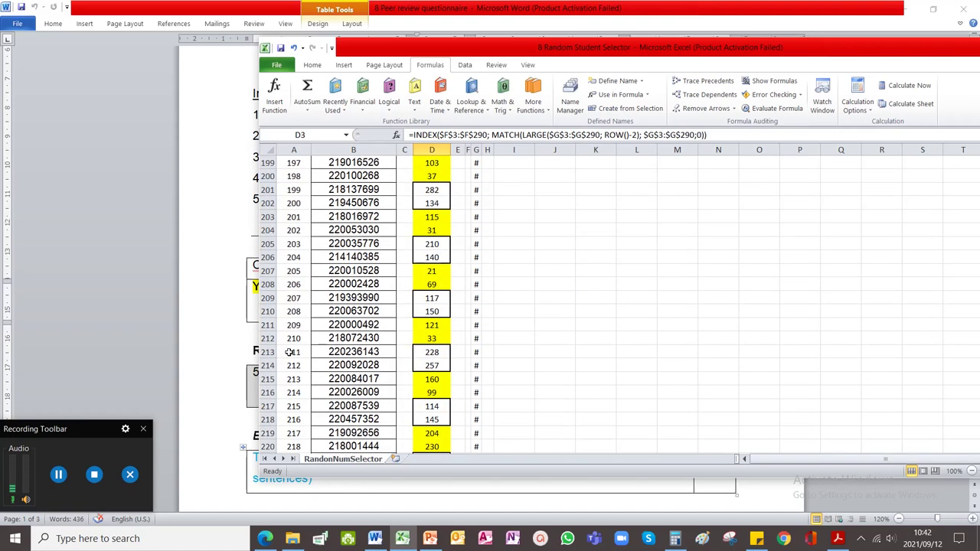
left_click_drag(296, 284, 347, 284)
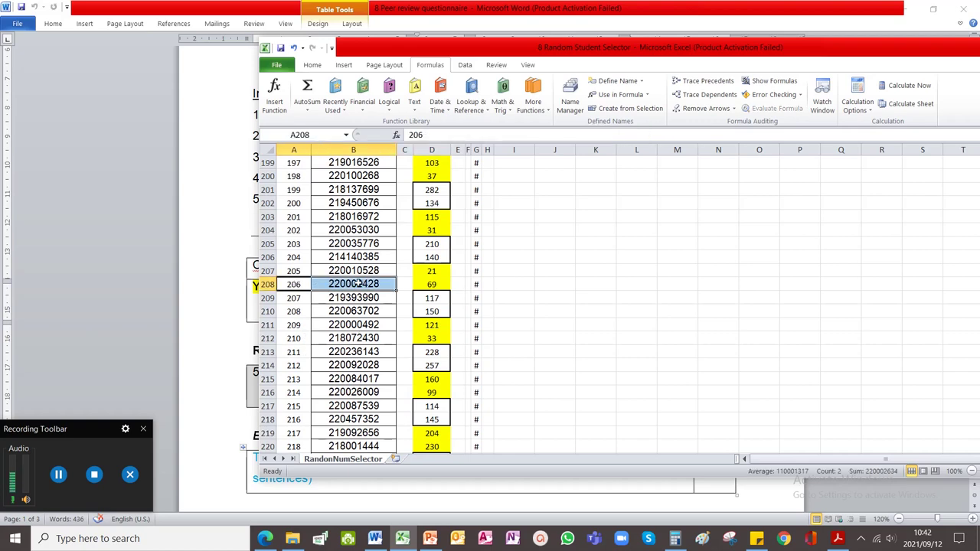
Step: Recheck the first partner pair, then find classlist number 253 and highlight it together with its student number
scroll(518, 341, "up", 20)
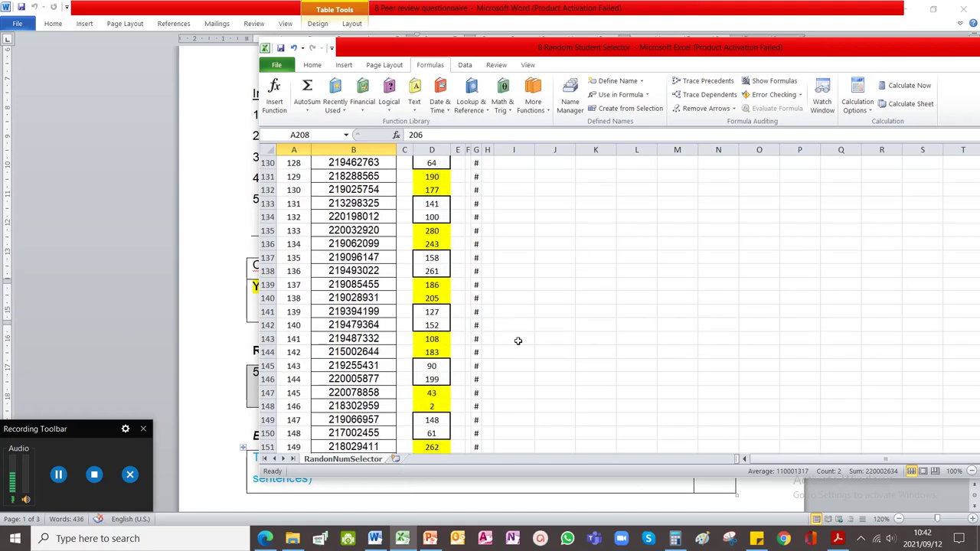
scroll(517, 340, "up", 20)
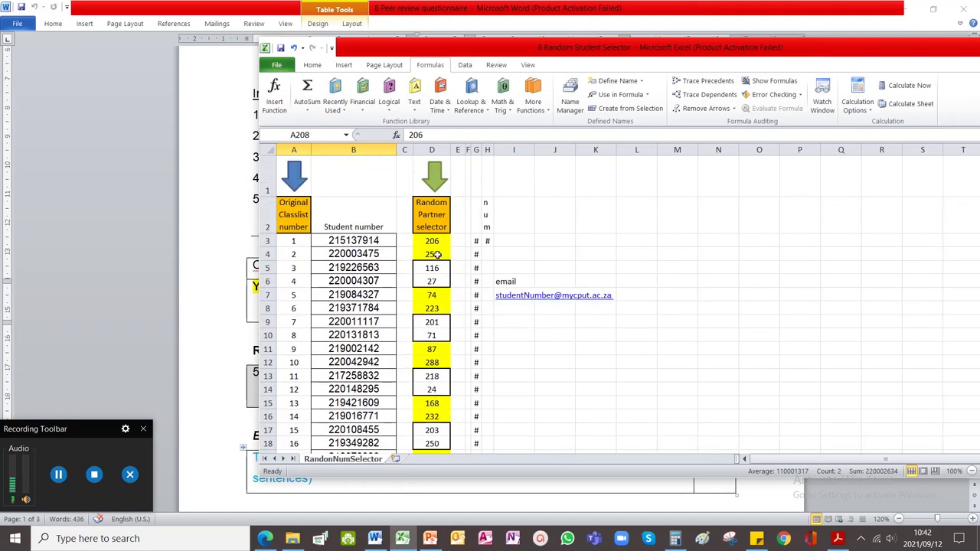
scroll(302, 340, "down", 20)
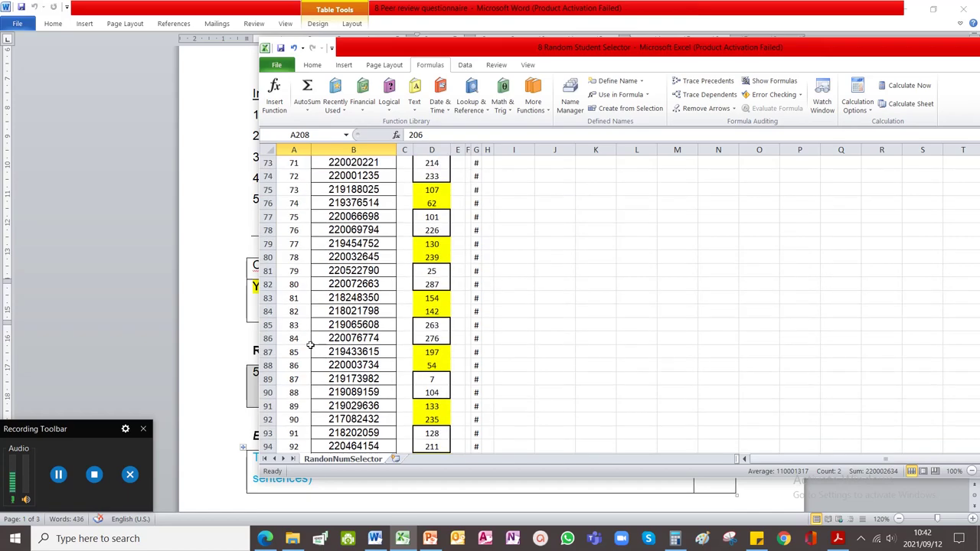
scroll(310, 345, "down", 20)
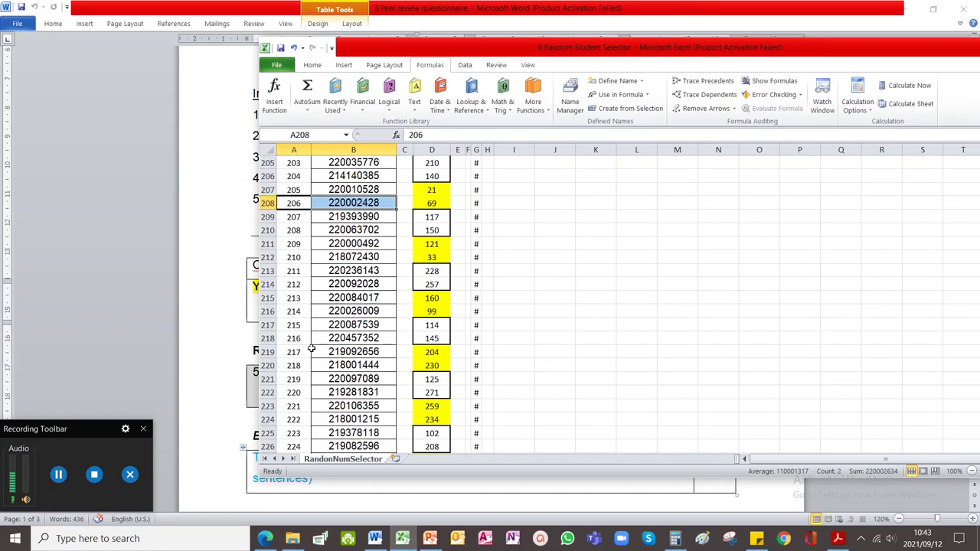
scroll(311, 349, "down", 12)
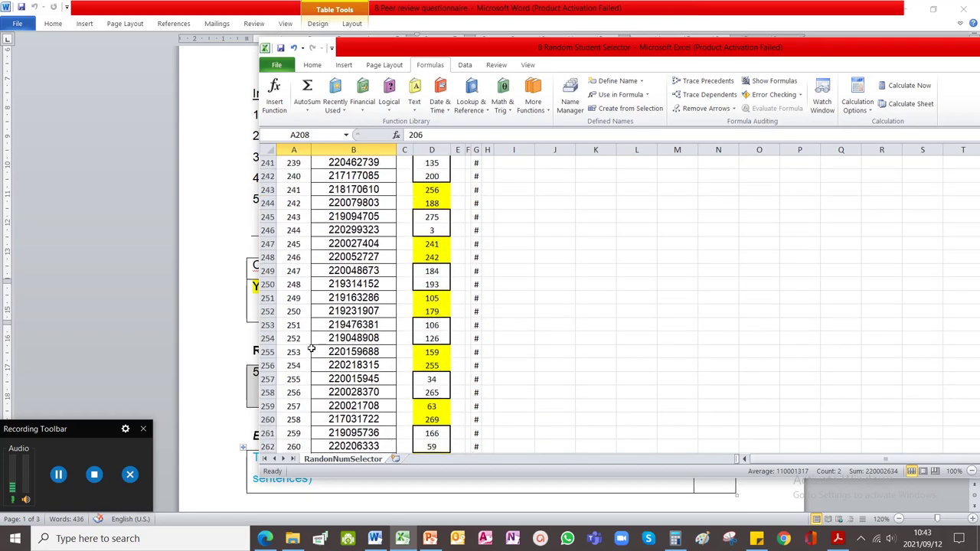
left_click_drag(311, 349, 346, 352)
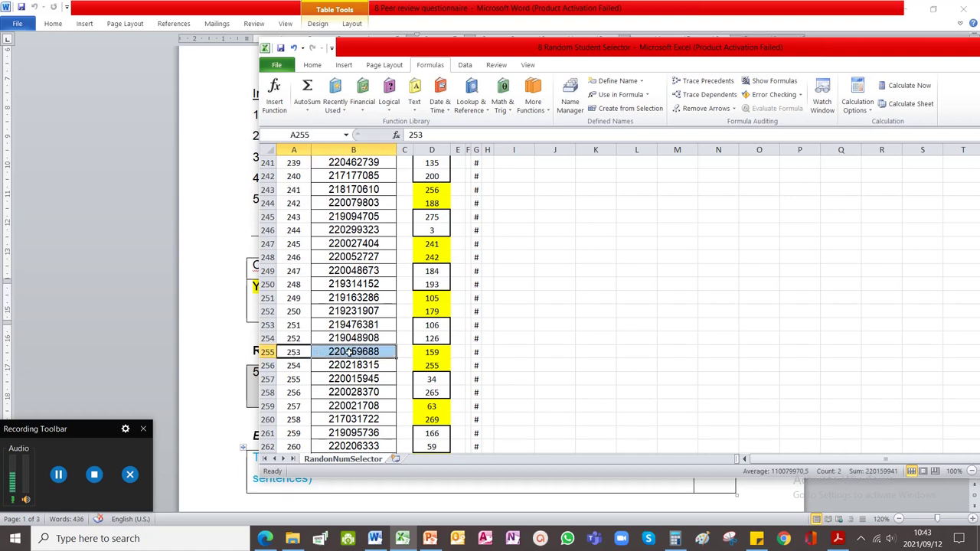
Step: Highlight sample classlist numbers, including 244 to 249 in column A, and return to the start of the list
left_click(551, 342)
scroll(536, 341, "up", 1)
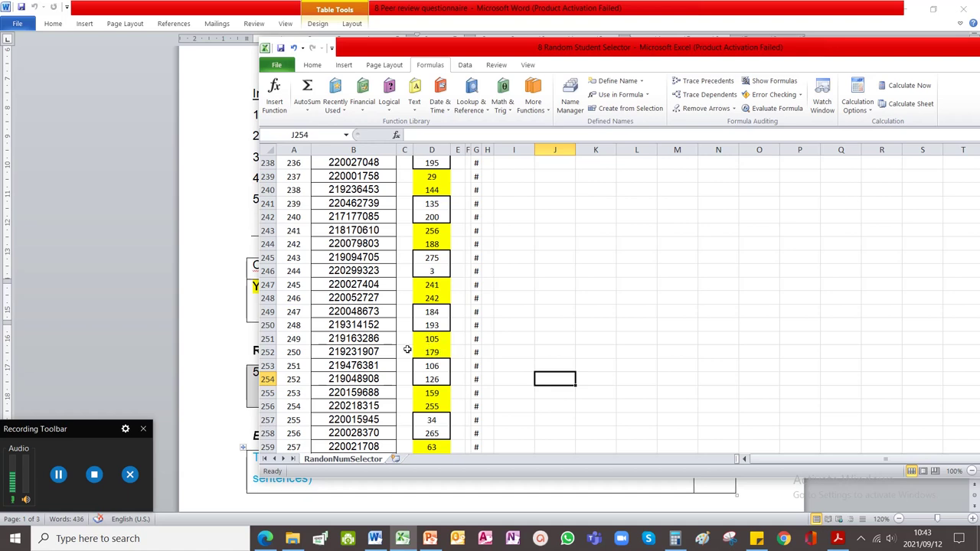
left_click_drag(295, 342, 291, 404)
left_click(297, 297)
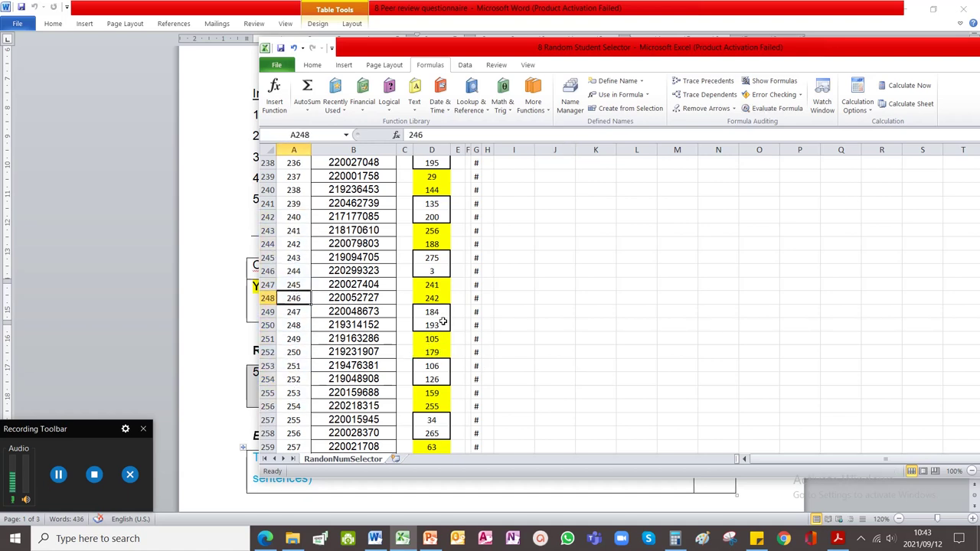
left_click_drag(306, 272, 306, 338)
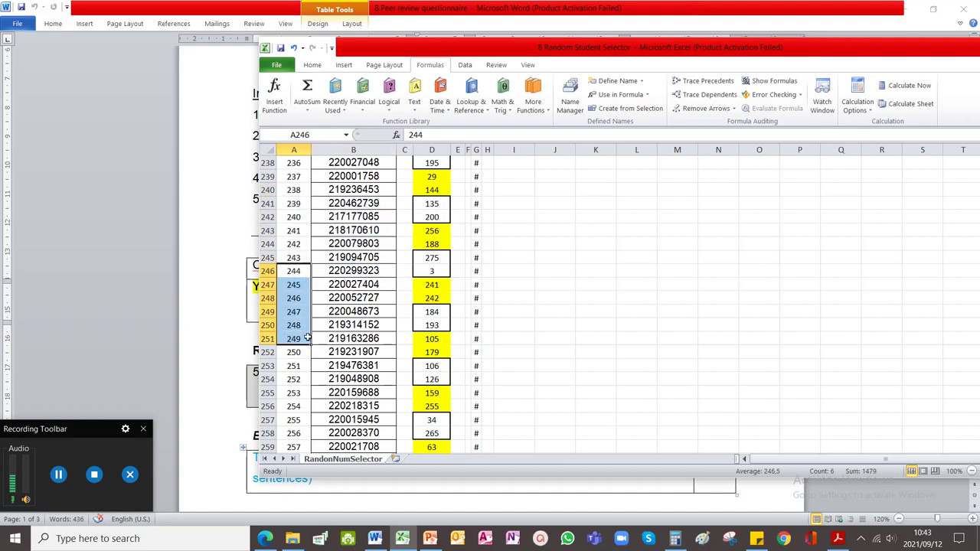
left_click(353, 366)
scroll(351, 366, "up", 20)
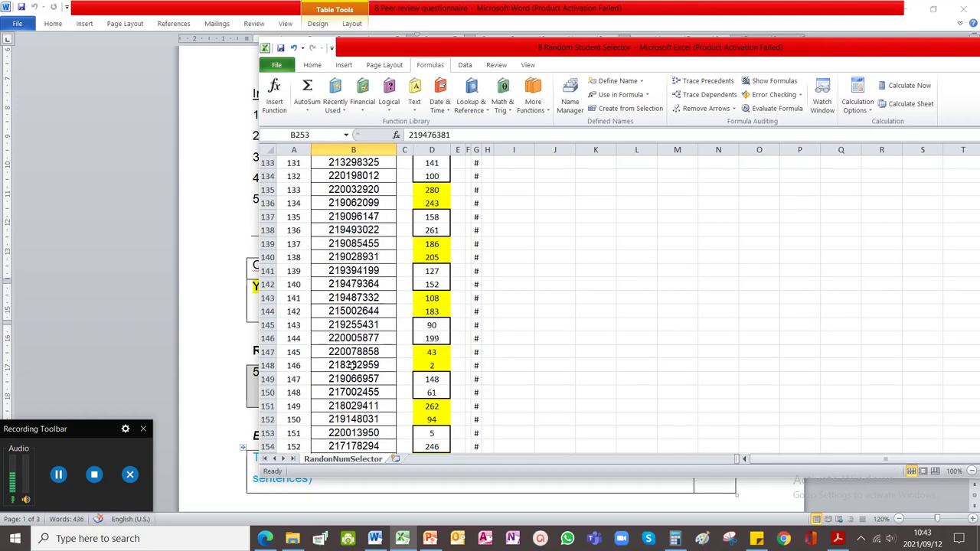
scroll(353, 365, "up", 20)
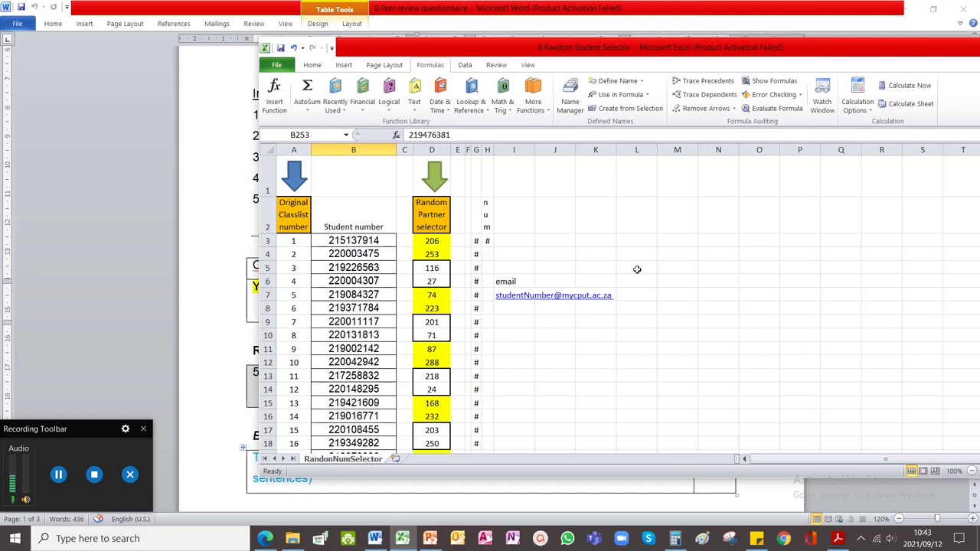
Step: Point out the student e-mail format beside the list, then recalculate the workbook several times to reshuffle the Random Partner selector numbers
left_click_drag(505, 281, 643, 295)
left_click(596, 361)
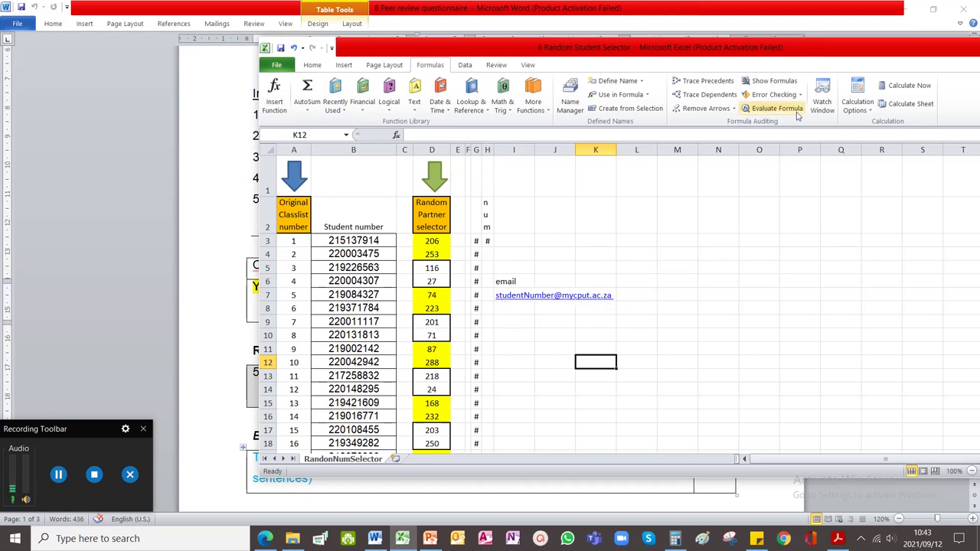
left_click(900, 87)
left_click(901, 89)
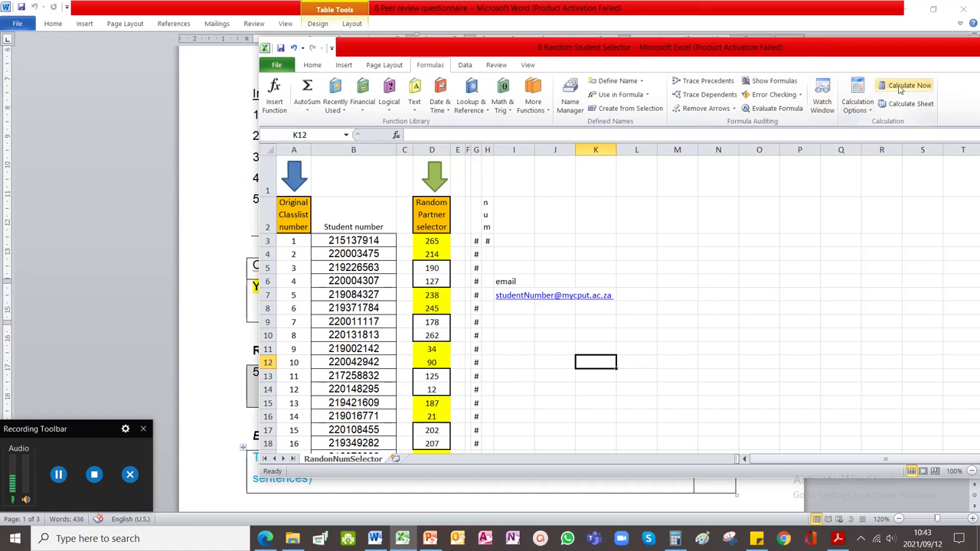
left_click(901, 89)
left_click(901, 89)
left_click(901, 89)
left_click(901, 89)
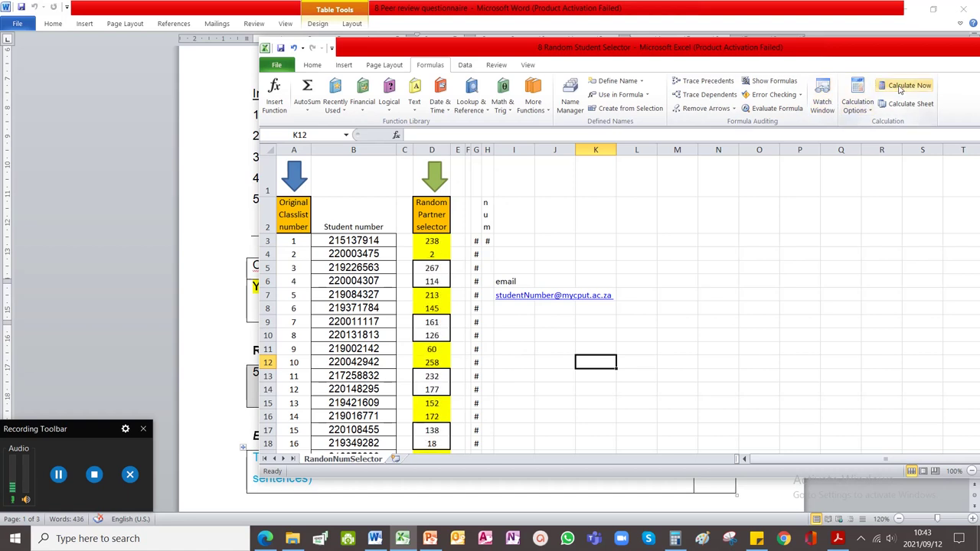
left_click(901, 89)
left_click(900, 89)
left_click(749, 231)
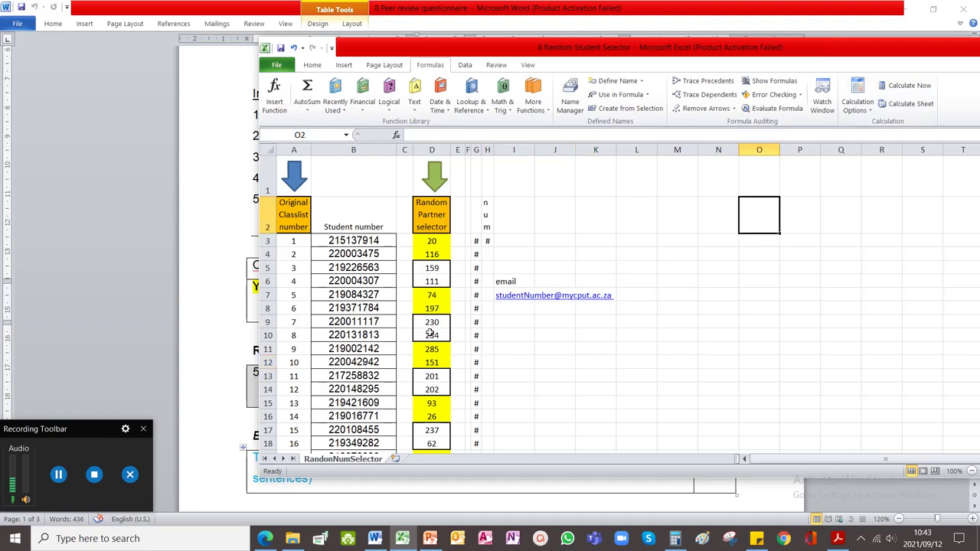
Step: Close the Random Student Selector workbook without saving, and close the peer review questionnaire document to return to the presentation
left_click_drag(683, 47, 514, 70)
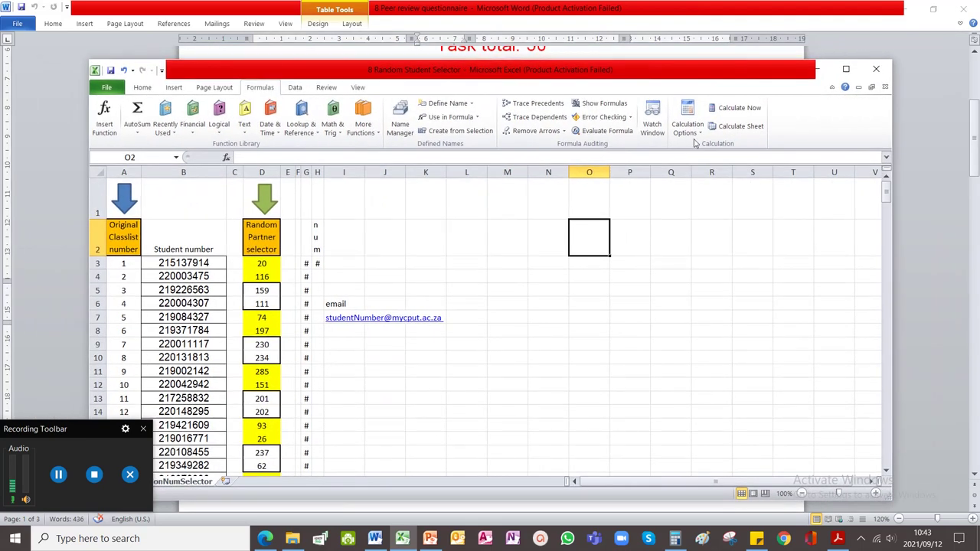
left_click(876, 71)
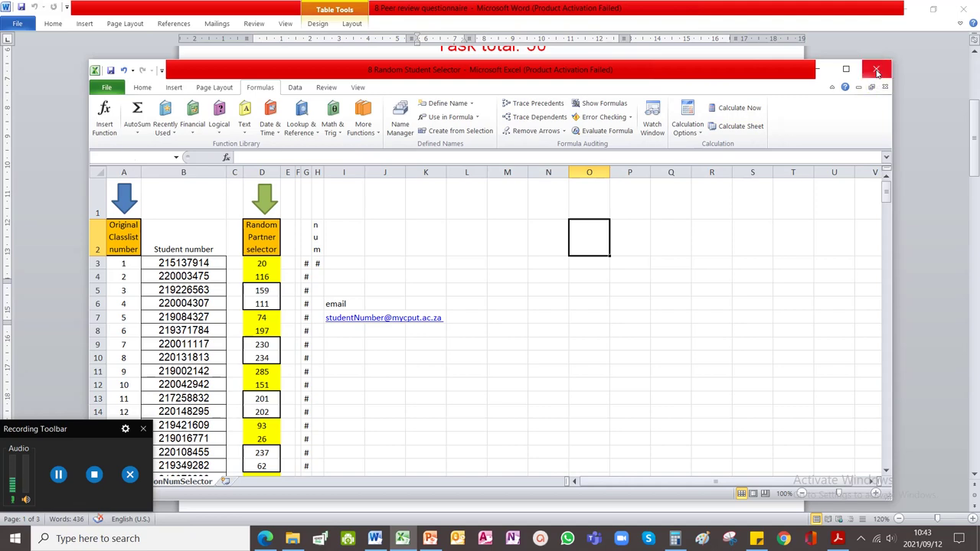
left_click(491, 283)
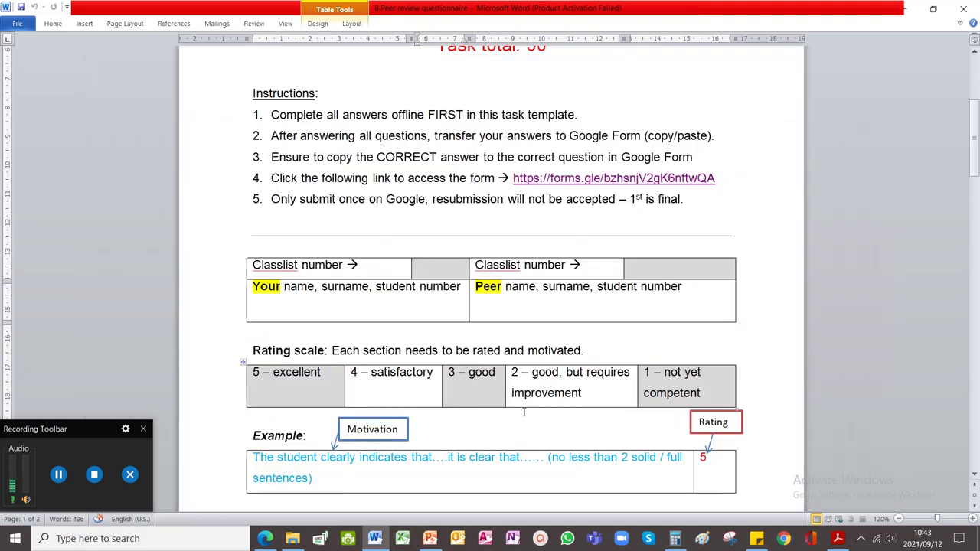
left_click(958, 9)
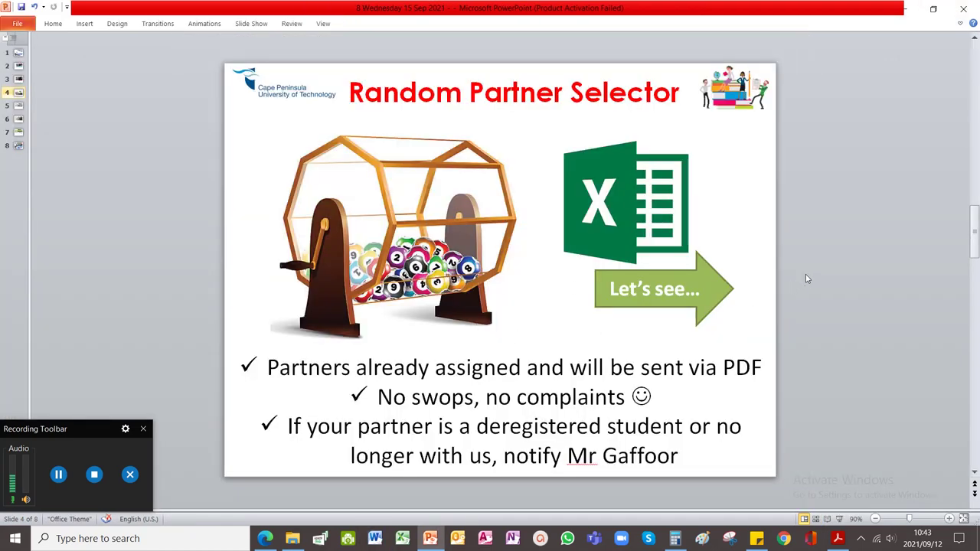
Step: Go to the Important dates slide and highlight the Term 3 end date, 23 Sep
scroll(805, 277, "down", 1)
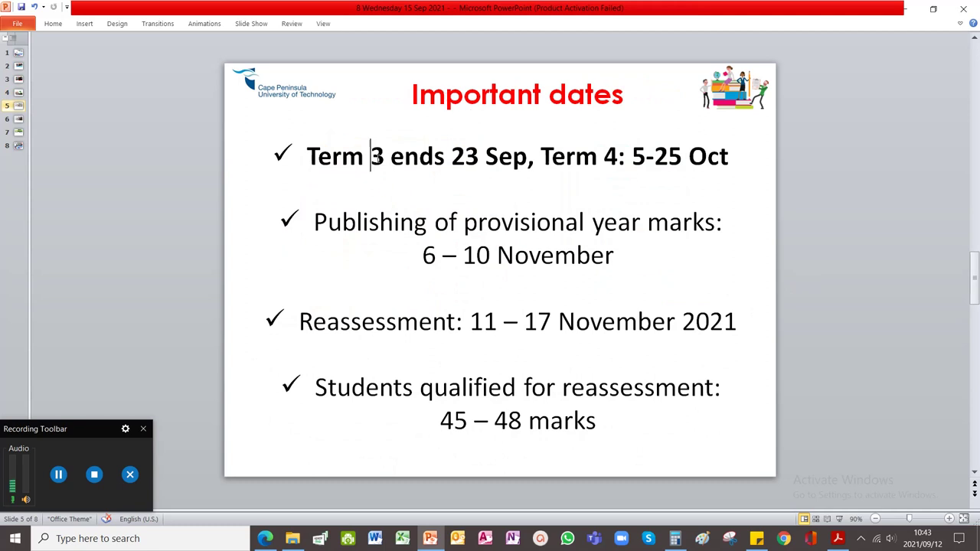
left_click_drag(371, 156, 459, 157)
left_click_drag(532, 158, 452, 157)
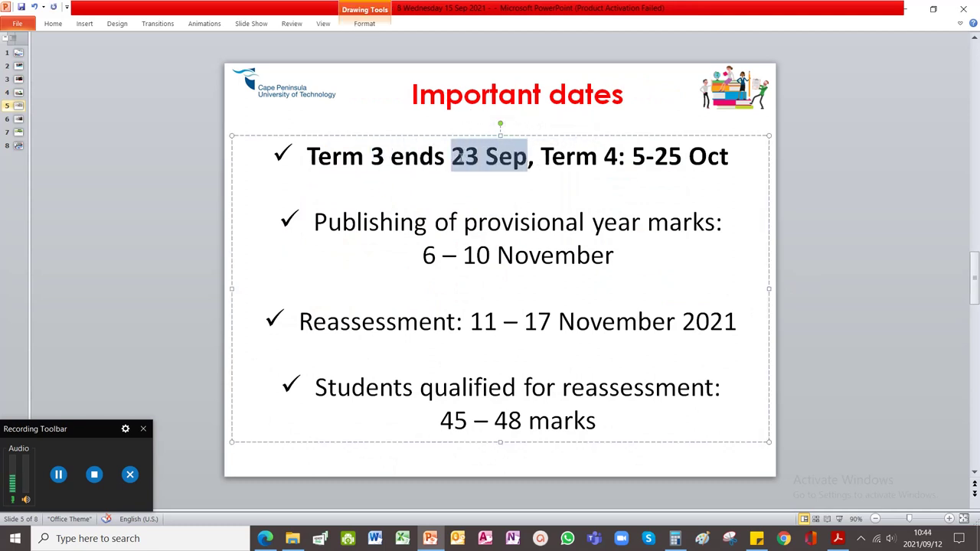
left_click(551, 156)
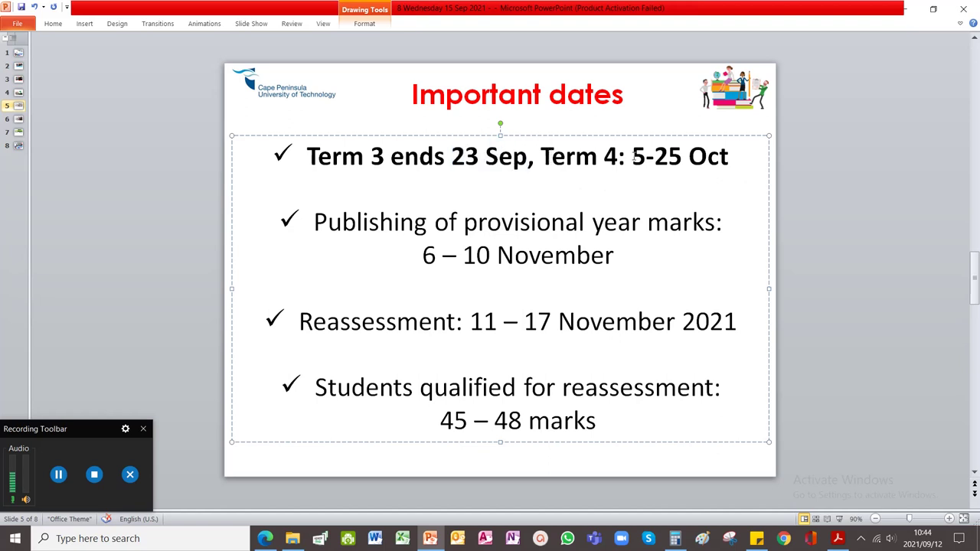